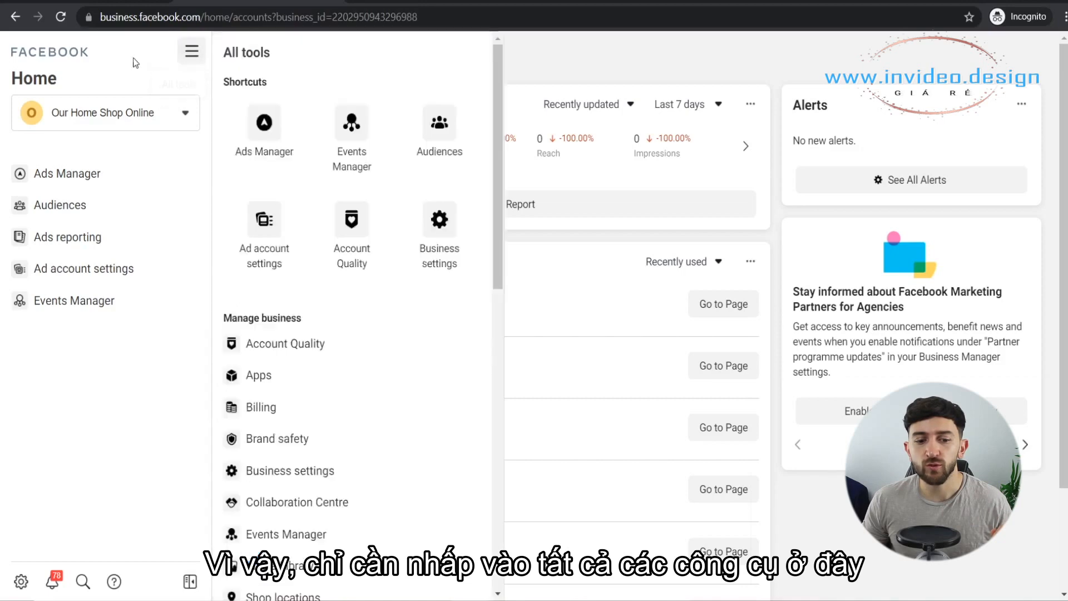
Step: Open Ads Manager and create a new campaign with the Traffic objective
{"action": "left_click", "coordinate": [264, 123]}
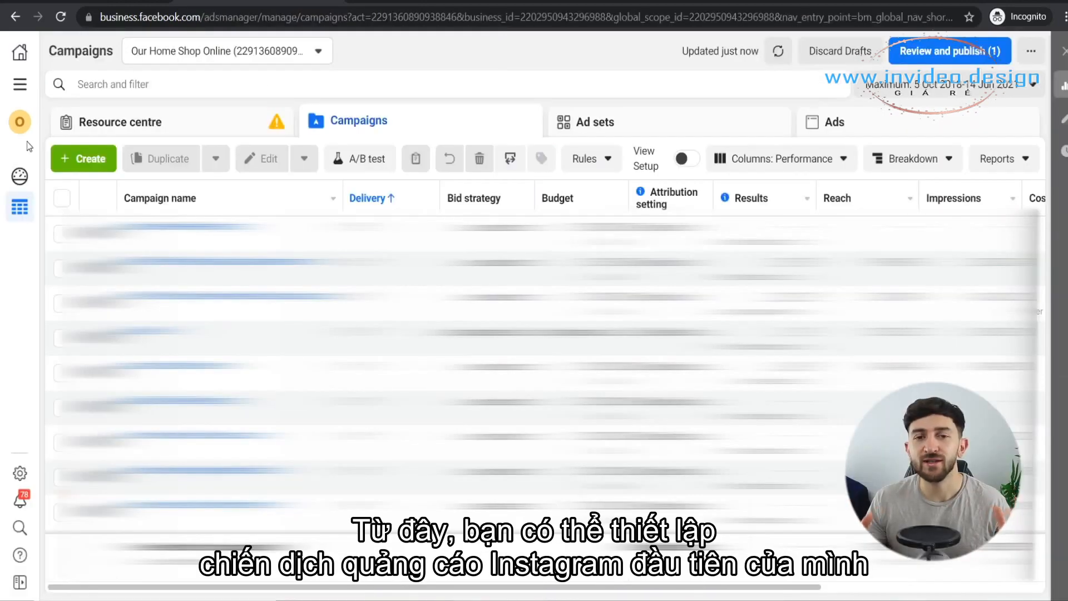
{"action": "left_click", "coordinate": [84, 160]}
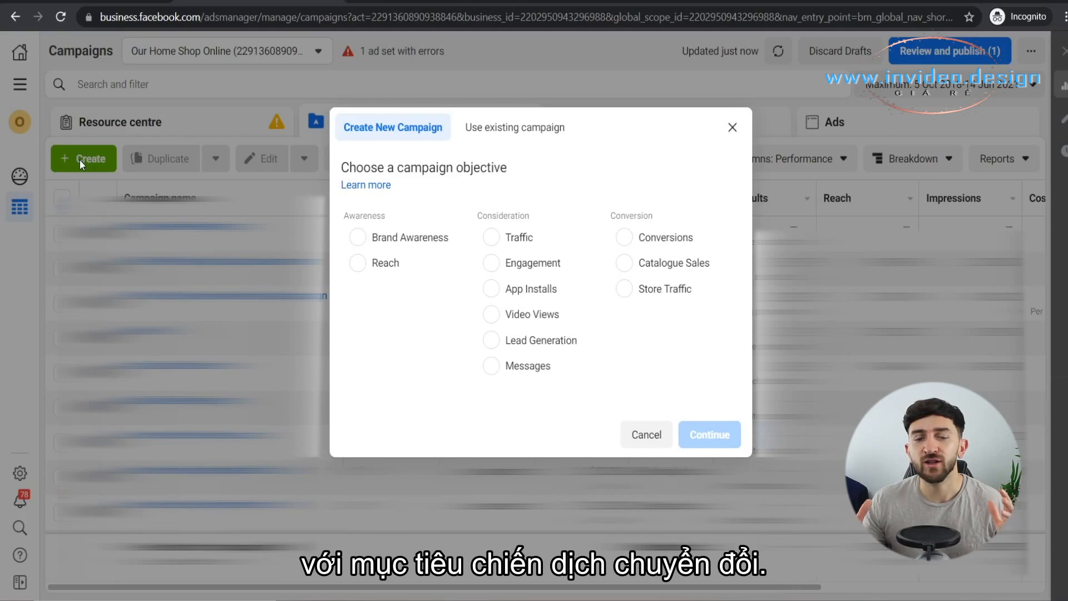
{"action": "left_click", "coordinate": [491, 237]}
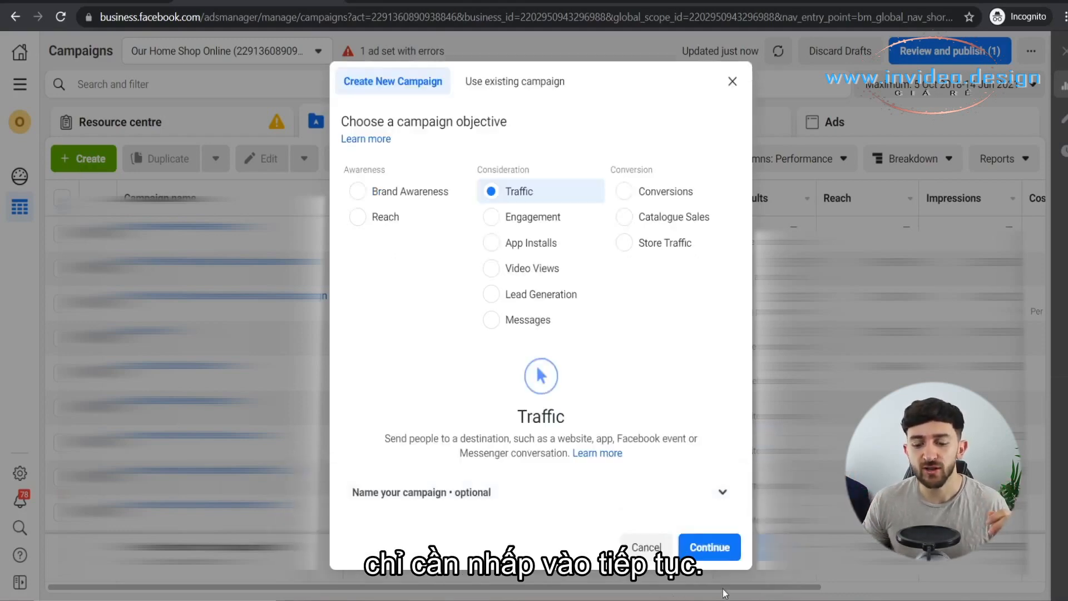
{"action": "left_click", "coordinate": [709, 548]}
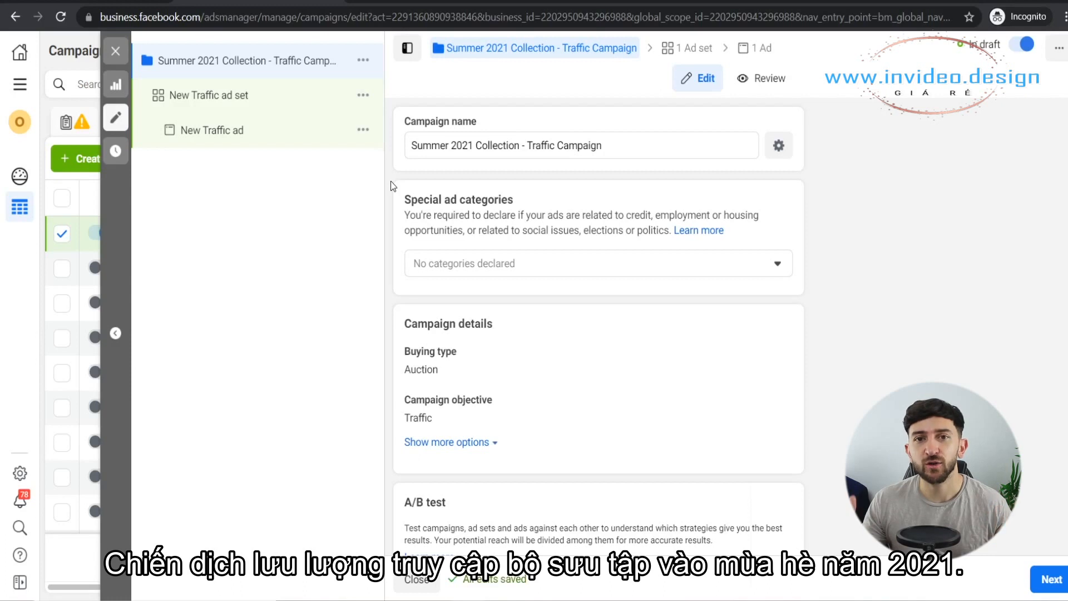
Step: Check the available special ad categories without declaring any
{"action": "left_click", "coordinate": [479, 263]}
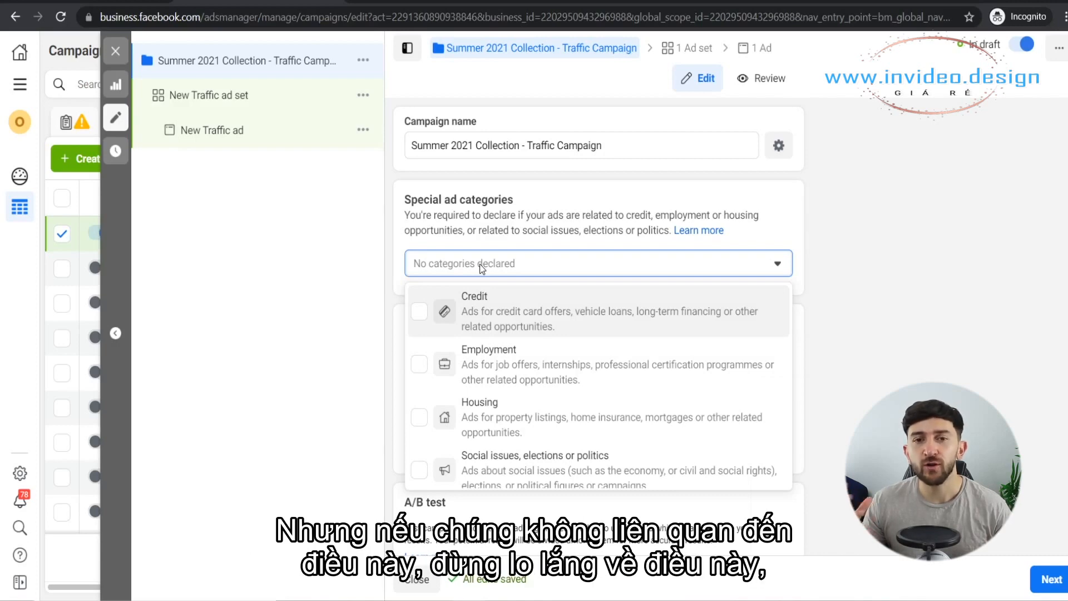
{"action": "left_click", "coordinate": [559, 274]}
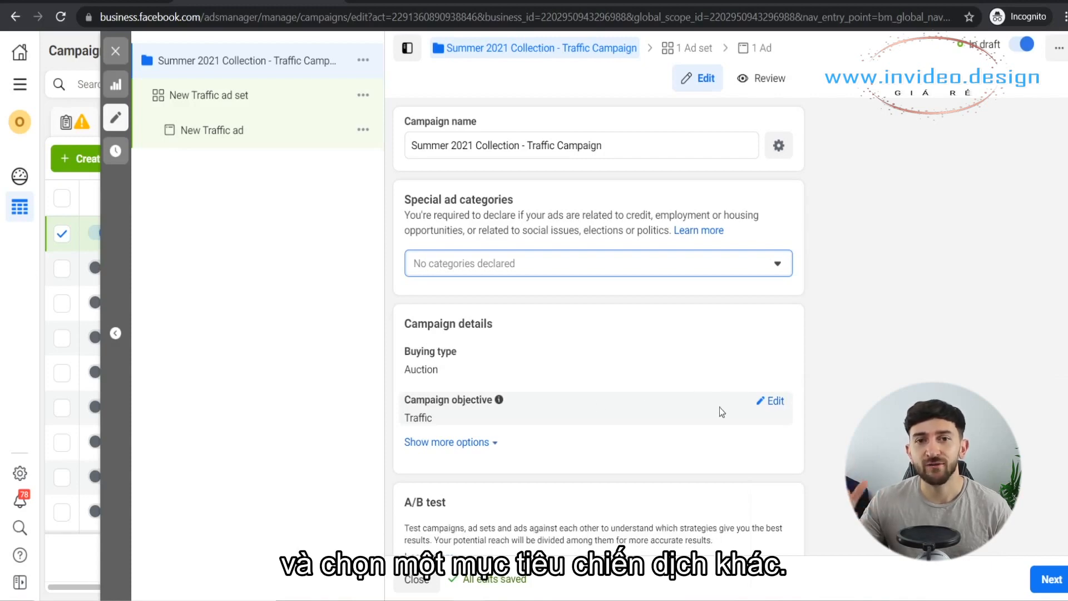
Step: Show more campaign detail options and add a campaign spending limit of $500
{"action": "left_click", "coordinate": [445, 442]}
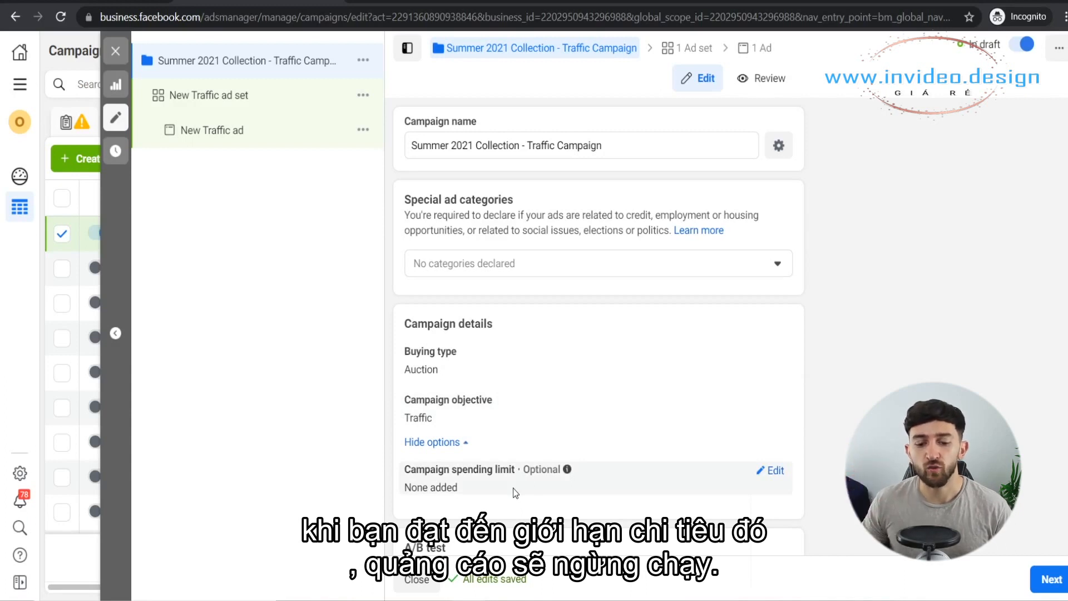
{"action": "left_click", "coordinate": [773, 471]}
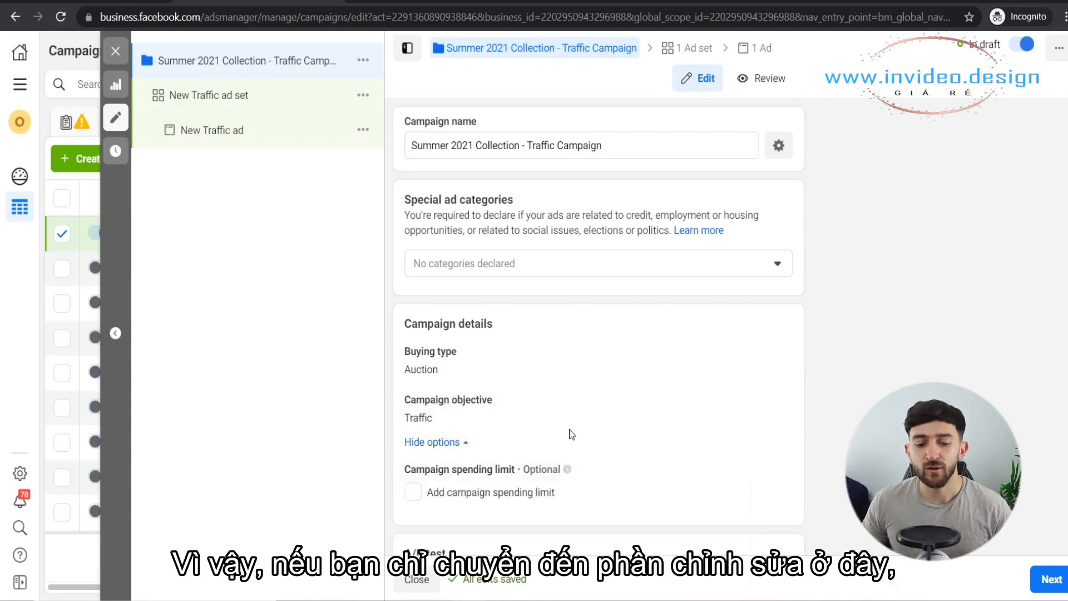
{"action": "left_click", "coordinate": [412, 492]}
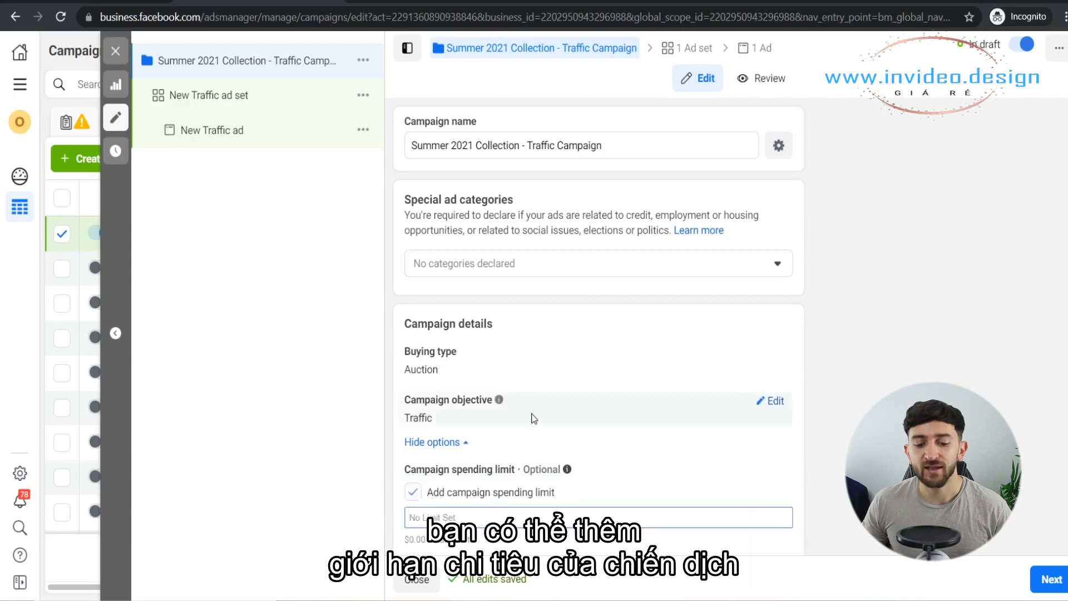
{"action": "scroll", "coordinate": [472, 478], "scroll_direction": "down", "scroll_amount": 2}
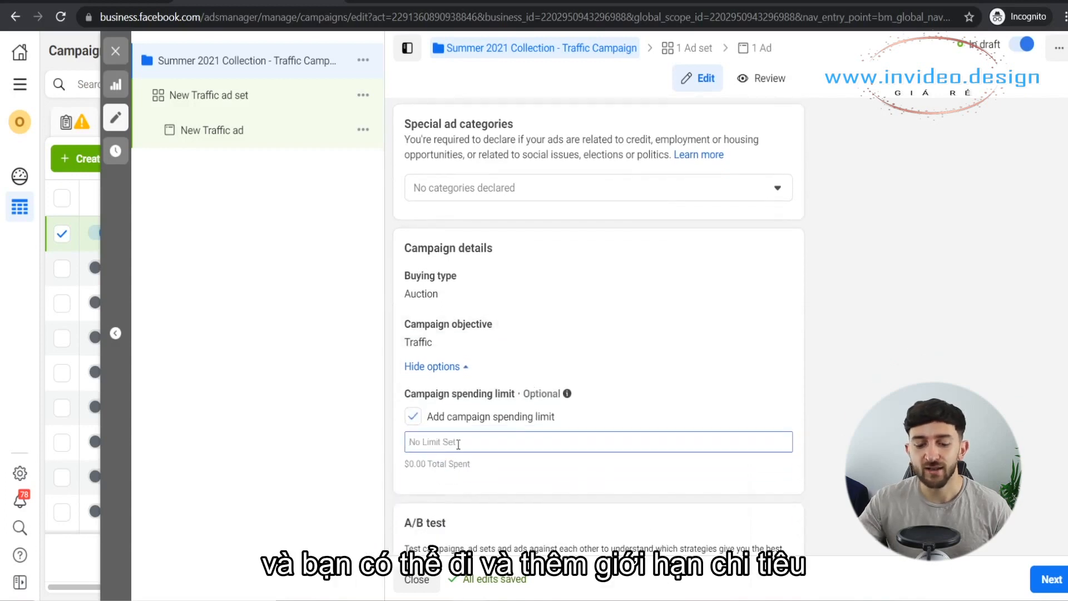
{"action": "type", "text": "500"}
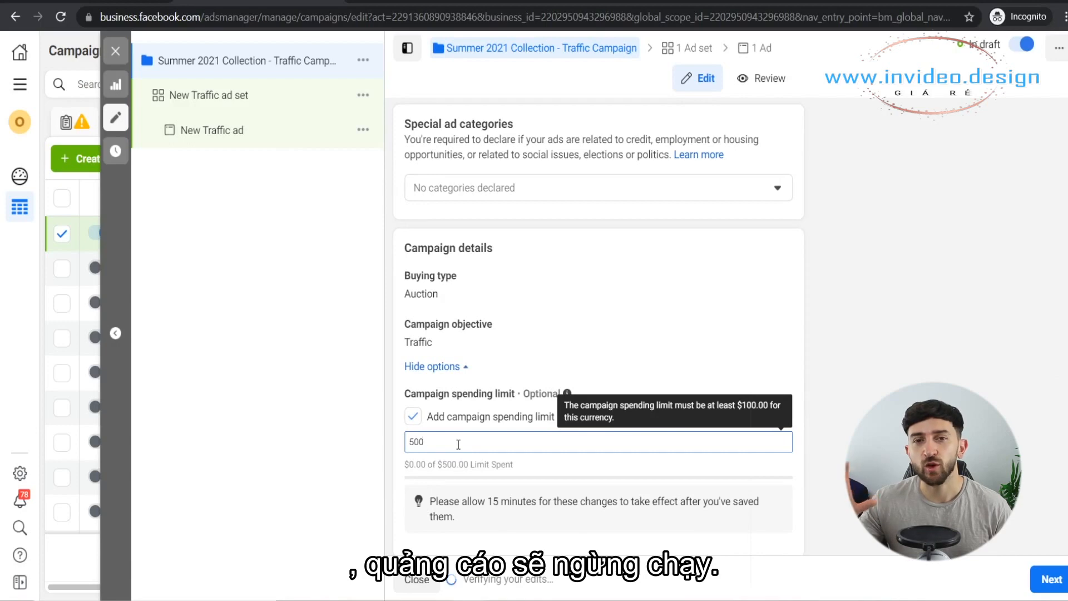
Step: Turn on campaign budget optimisation, keeping the daily budget type, and continue to the ad set settings
{"action": "scroll", "coordinate": [457, 444], "scroll_direction": "down", "scroll_amount": 5}
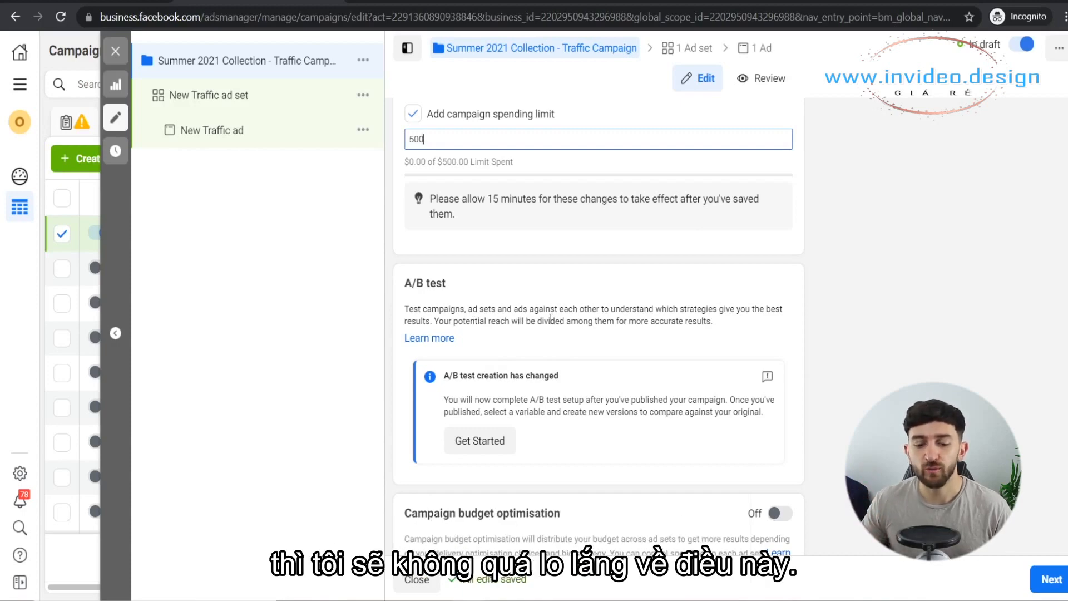
{"action": "scroll", "coordinate": [595, 328], "scroll_direction": "down", "scroll_amount": 1}
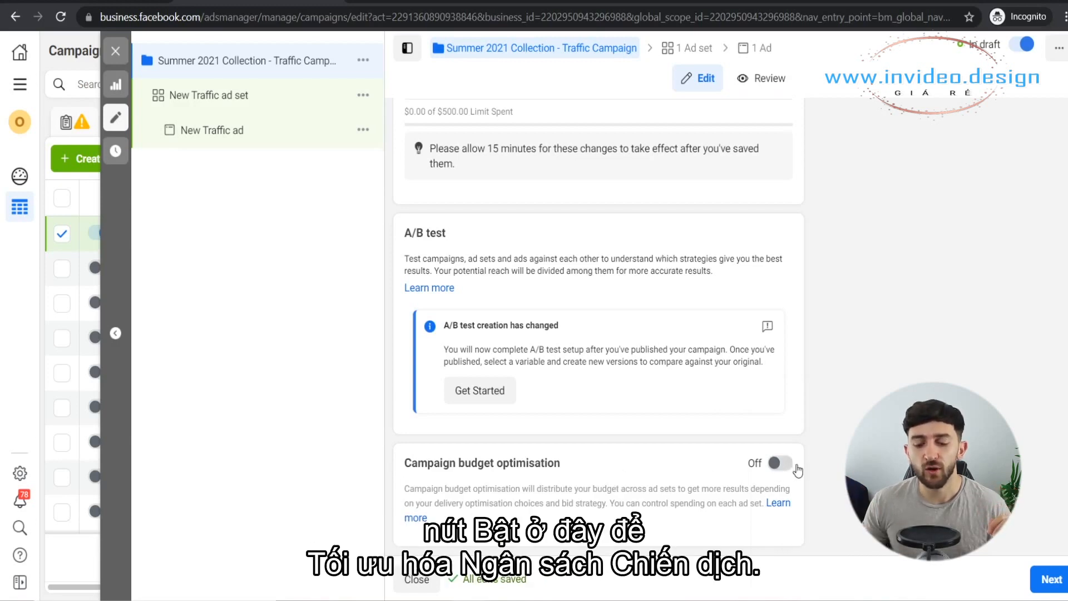
{"action": "left_click", "coordinate": [779, 463]}
{"action": "scroll", "coordinate": [733, 467], "scroll_direction": "down", "scroll_amount": 1}
{"action": "scroll", "coordinate": [733, 462], "scroll_direction": "down", "scroll_amount": 1}
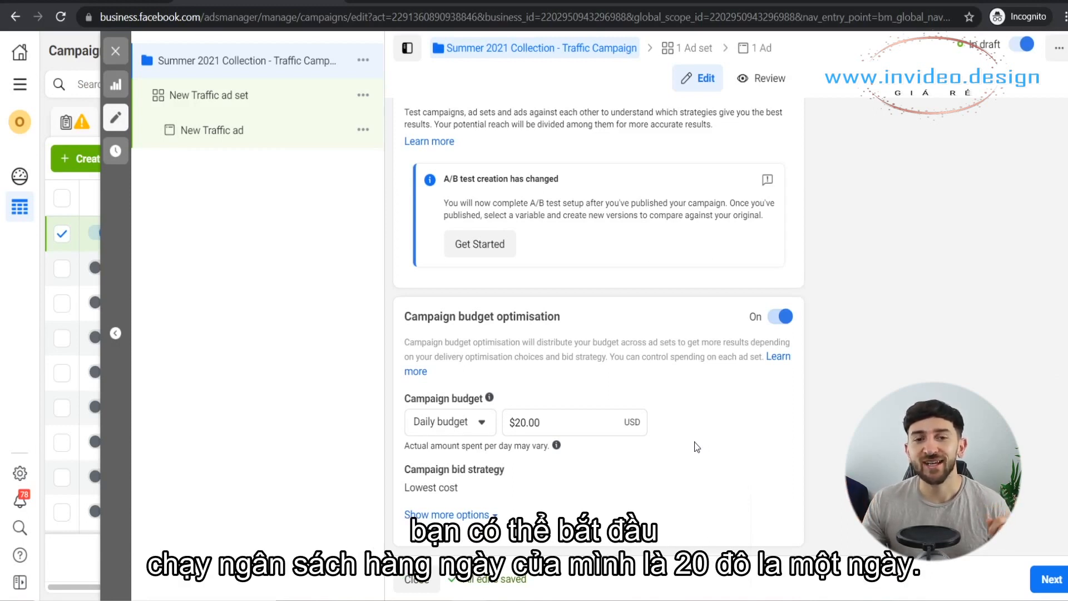
{"action": "left_click", "coordinate": [466, 424]}
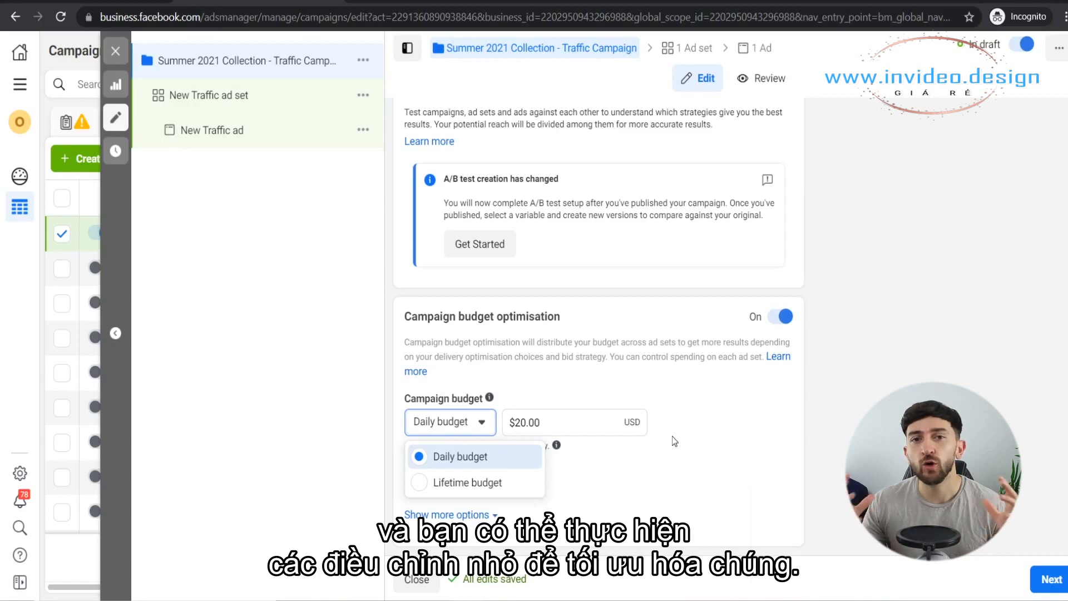
{"action": "left_click", "coordinate": [672, 436]}
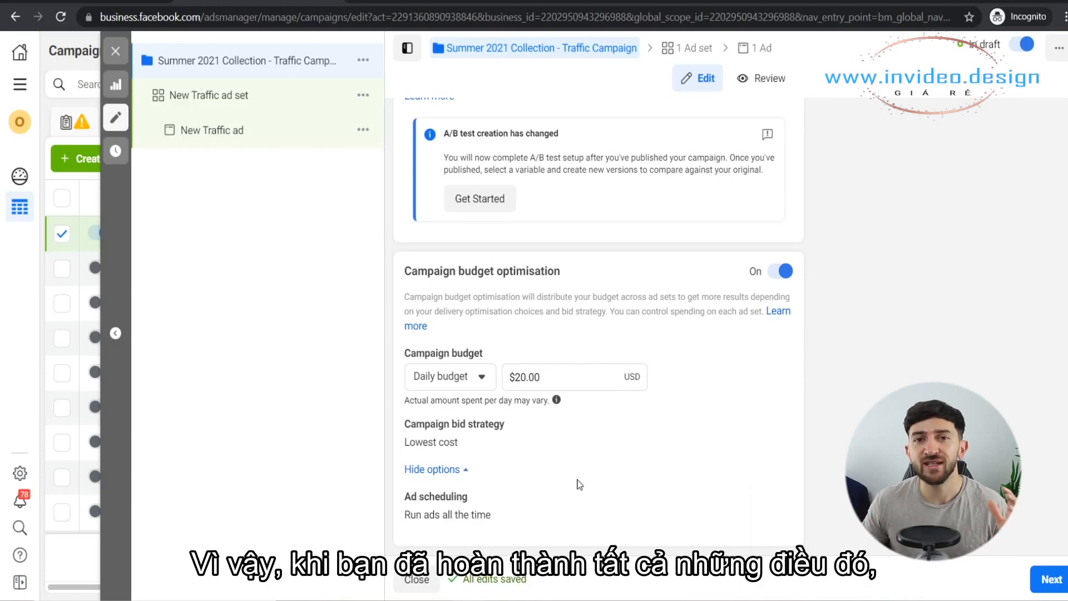
{"action": "left_click", "coordinate": [1056, 583]}
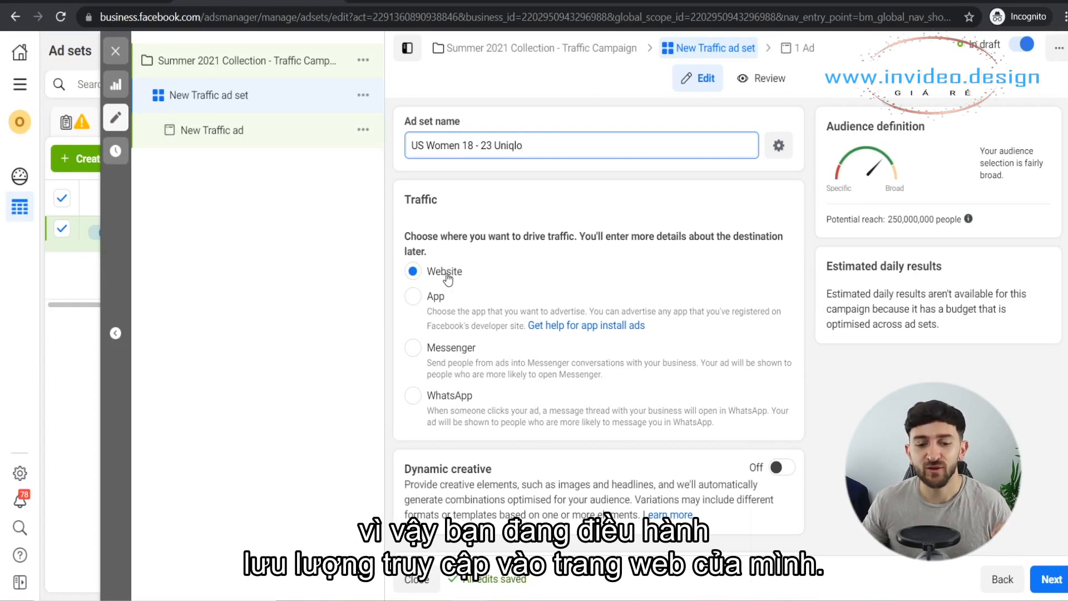
Step: Open the ad set's audience locations for editing and search for "United kin" without adding a location
{"action": "scroll", "coordinate": [509, 248], "scroll_direction": "down", "scroll_amount": 5}
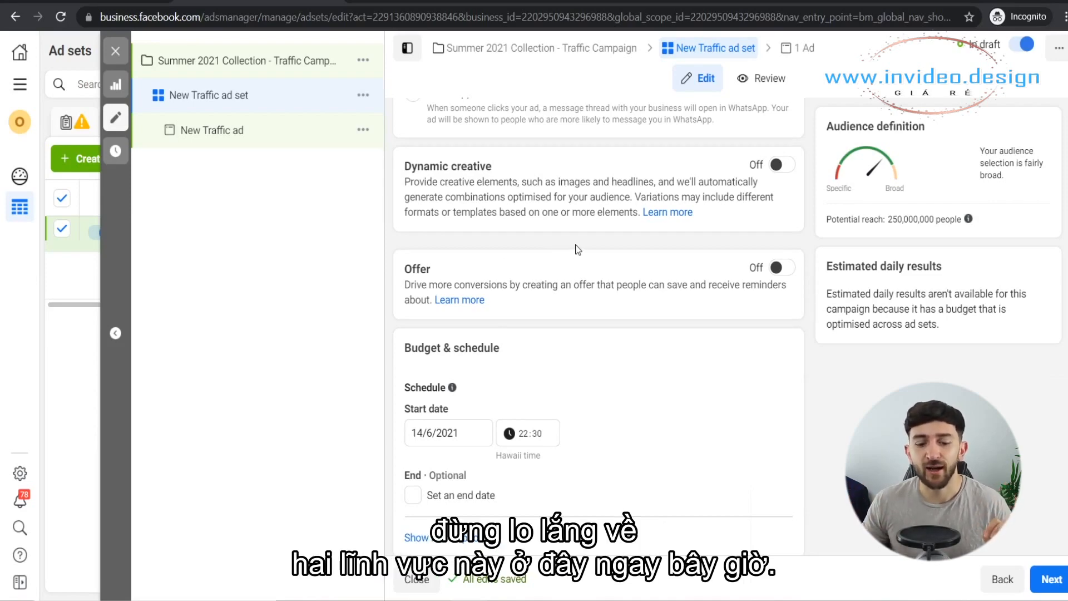
{"action": "scroll", "coordinate": [578, 248], "scroll_direction": "down", "scroll_amount": 1}
{"action": "scroll", "coordinate": [539, 276], "scroll_direction": "down", "scroll_amount": 1}
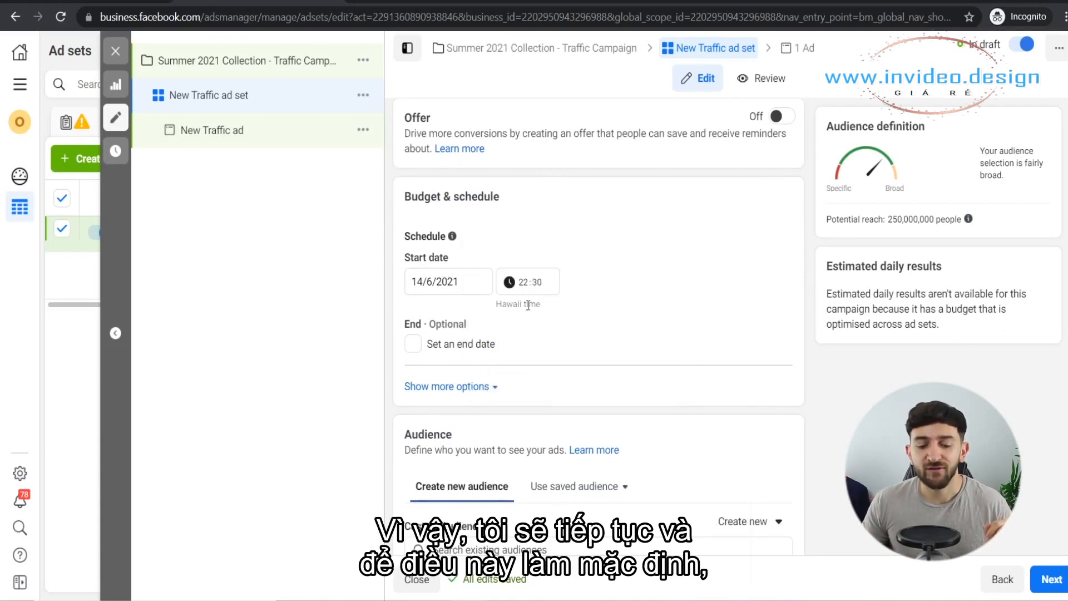
{"action": "scroll", "coordinate": [543, 308], "scroll_direction": "down", "scroll_amount": 1}
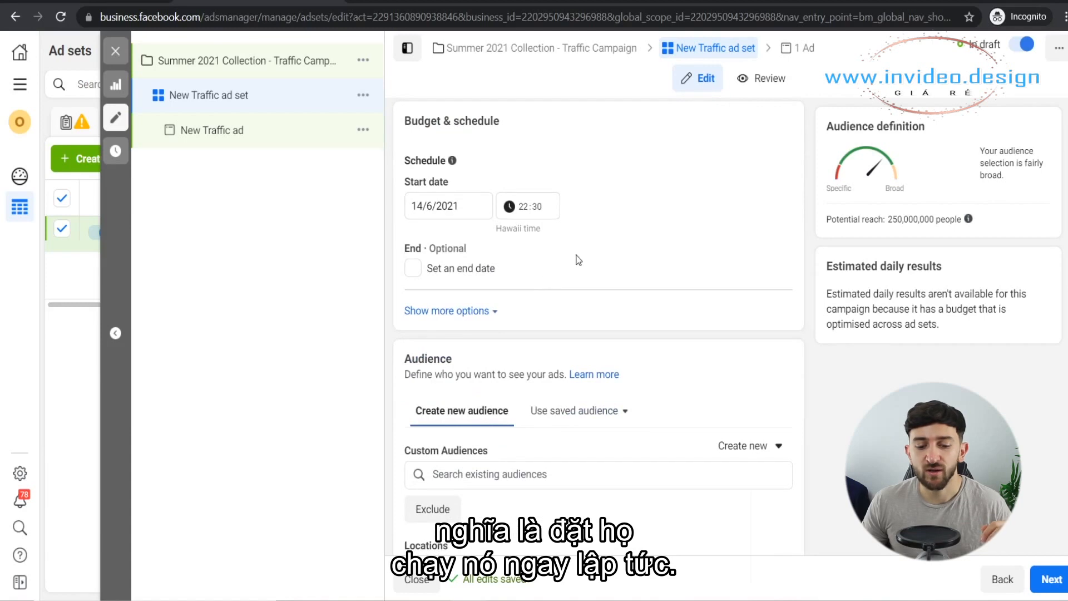
{"action": "scroll", "coordinate": [584, 245], "scroll_direction": "down", "scroll_amount": 4}
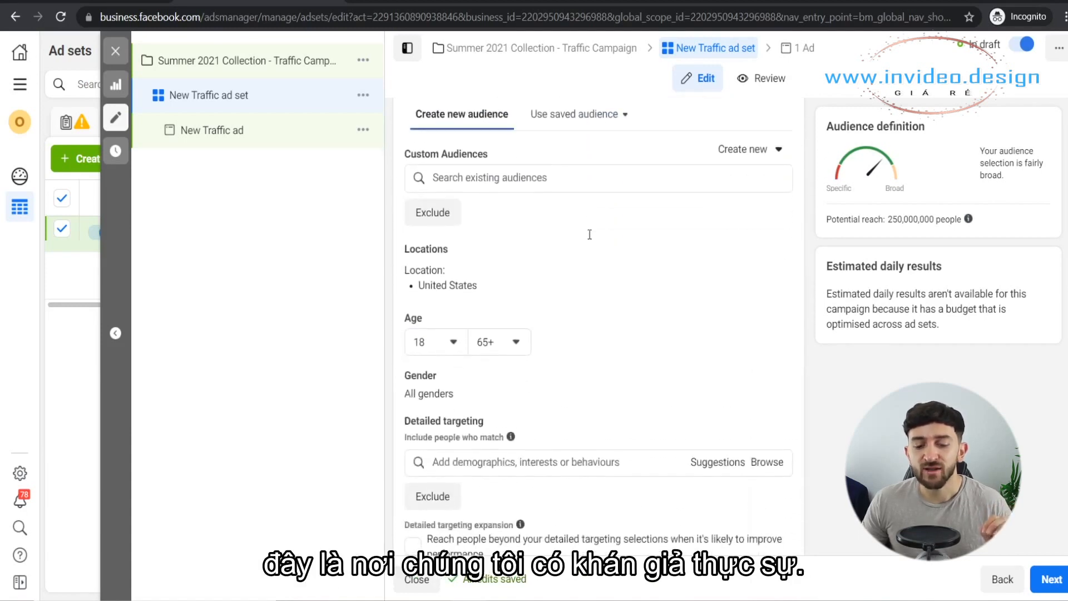
{"action": "scroll", "coordinate": [580, 267], "scroll_direction": "down", "scroll_amount": 1}
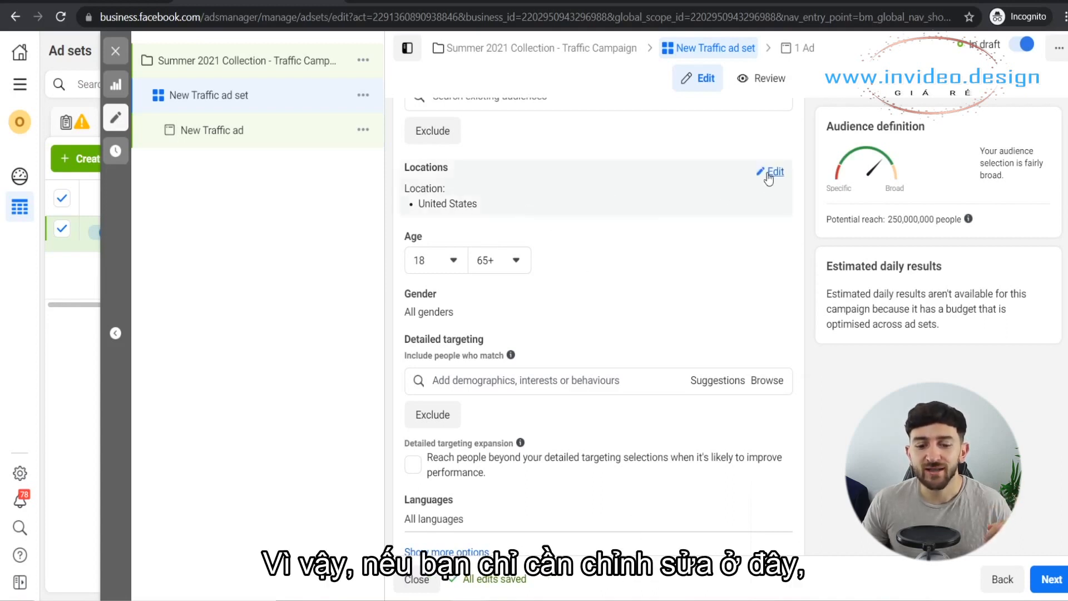
{"action": "left_click", "coordinate": [772, 172]}
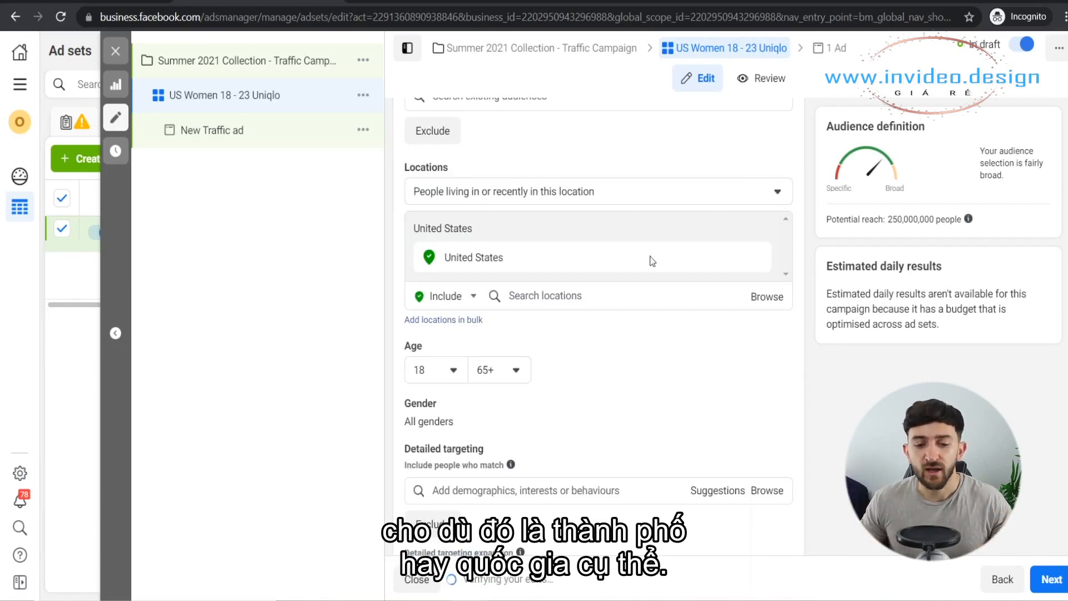
{"action": "left_click", "coordinate": [573, 299]}
{"action": "type", "text": "Unite"}
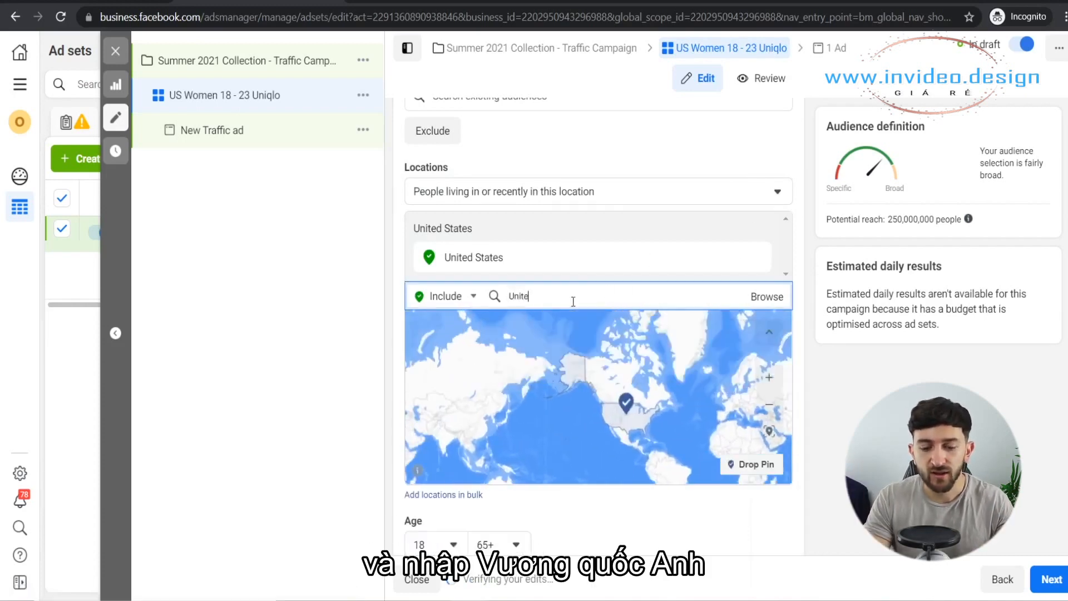
{"action": "type", "text": "d kin"}
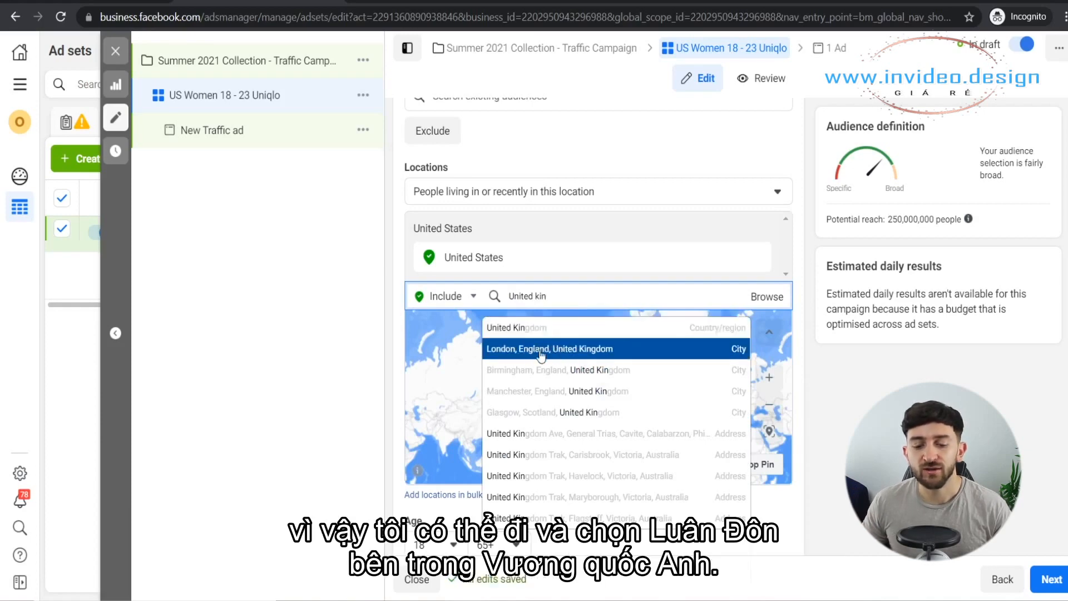
{"action": "left_click", "coordinate": [403, 296]}
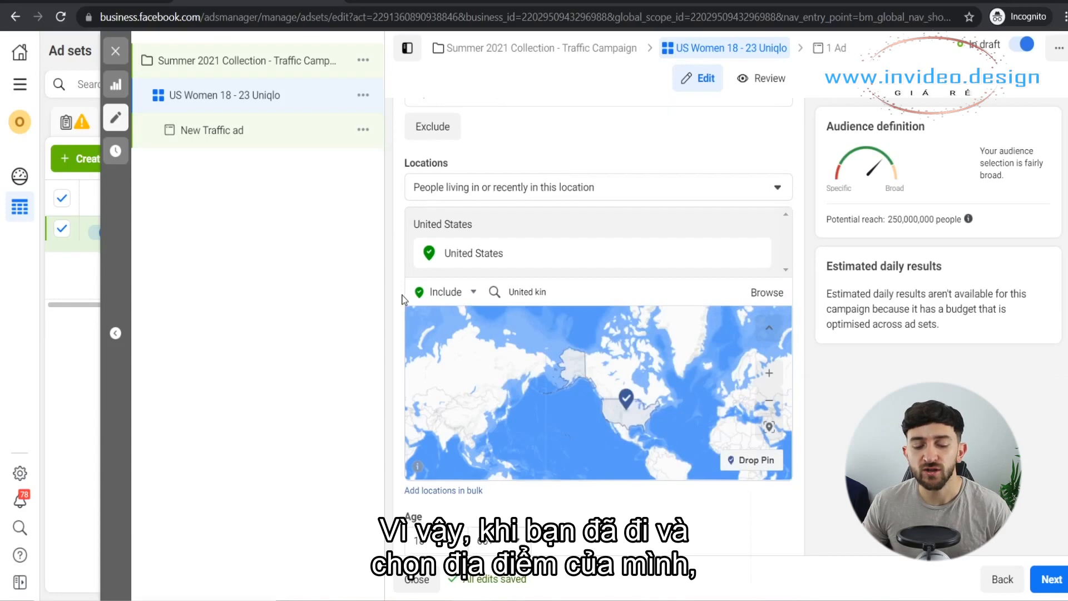
Step: Set the audience's maximum age to 23 and restrict its gender to Women
{"action": "scroll", "coordinate": [403, 300], "scroll_direction": "down", "scroll_amount": 4}
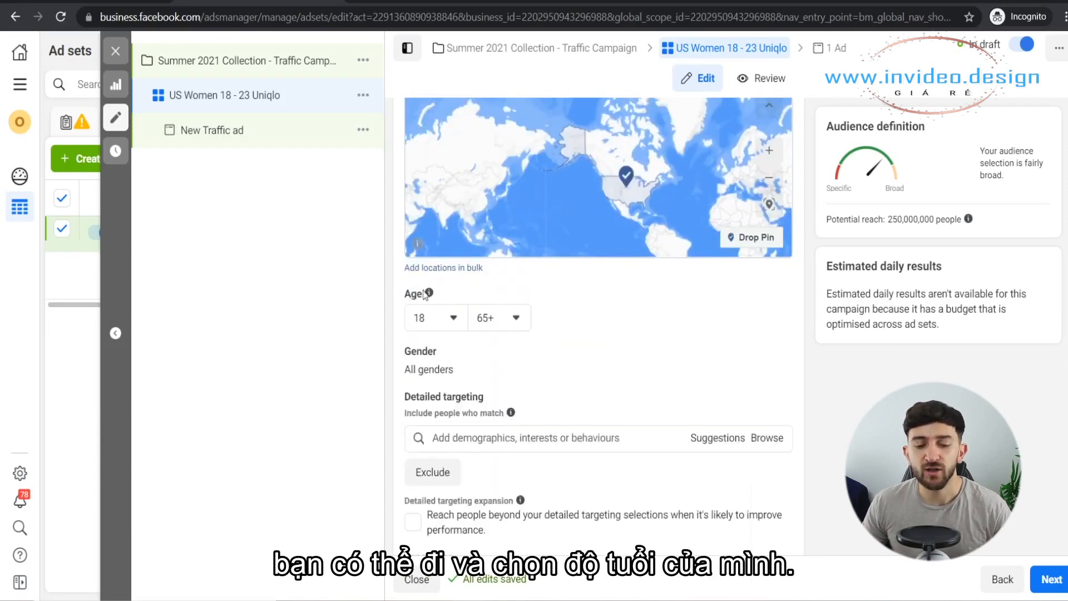
{"action": "left_click", "coordinate": [491, 318]}
{"action": "scroll", "coordinate": [533, 396], "scroll_direction": "up", "scroll_amount": 15}
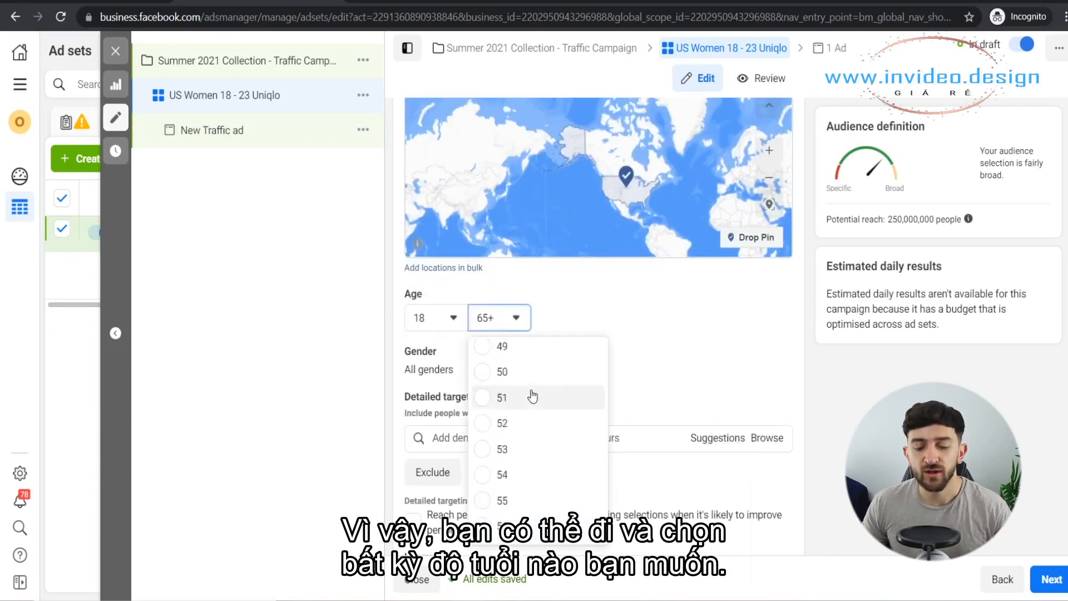
{"action": "scroll", "coordinate": [543, 397], "scroll_direction": "down", "scroll_amount": 2}
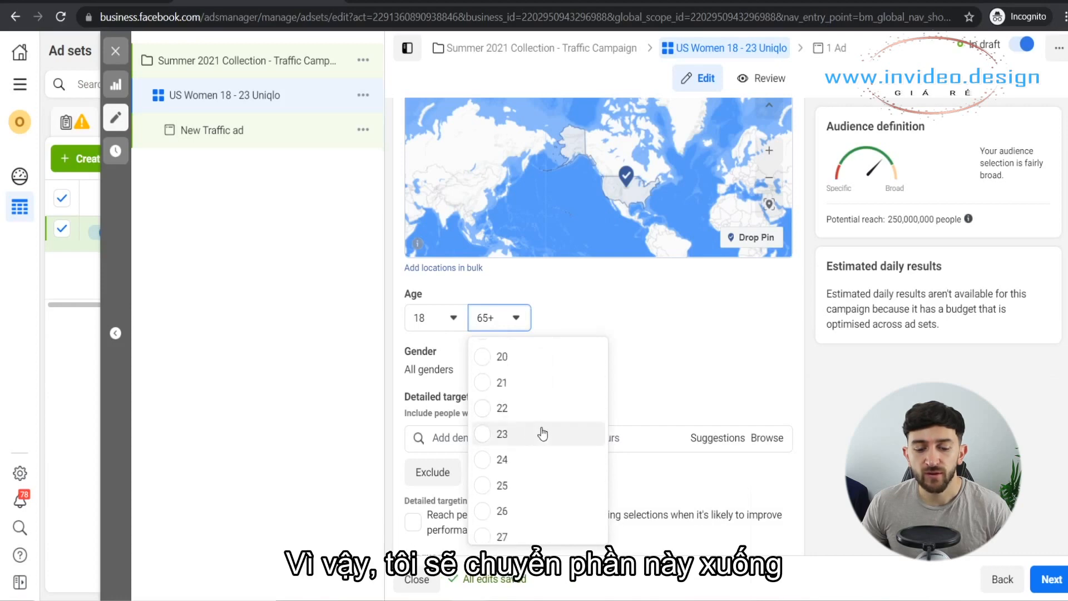
{"action": "left_click", "coordinate": [544, 434]}
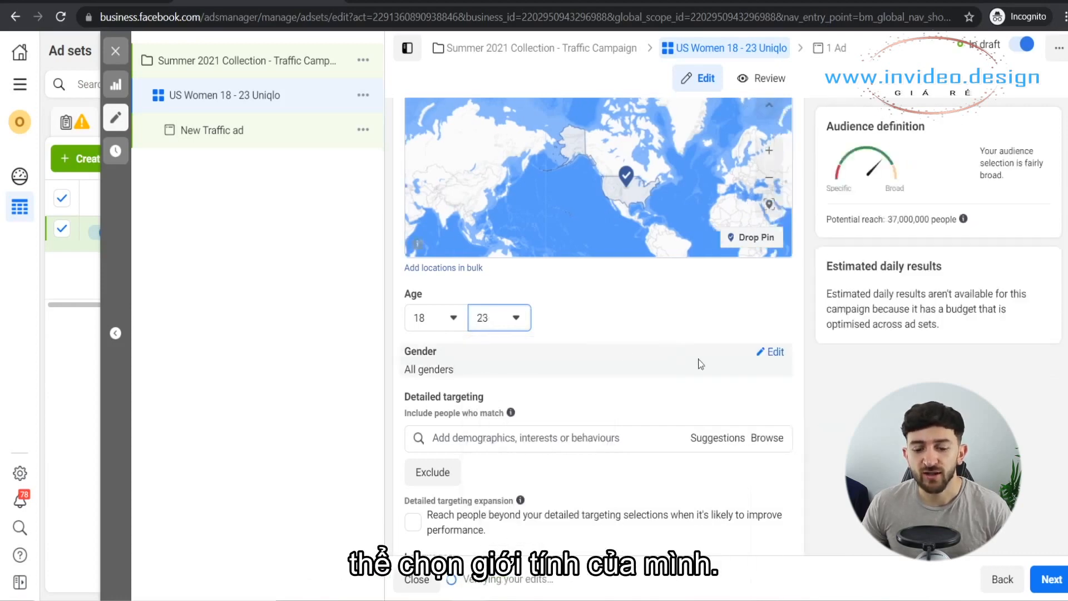
{"action": "left_click", "coordinate": [770, 352]}
{"action": "left_click", "coordinate": [510, 371]}
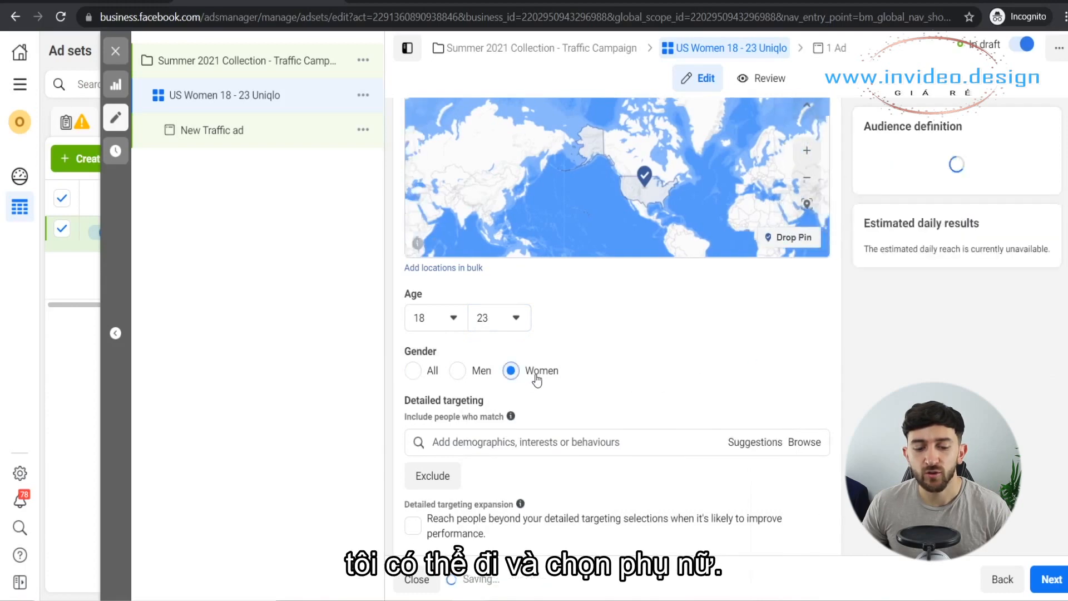
Step: Add the interest Uniqlo to the audience's detailed targeting
{"action": "scroll", "coordinate": [586, 356], "scroll_direction": "down", "scroll_amount": 1}
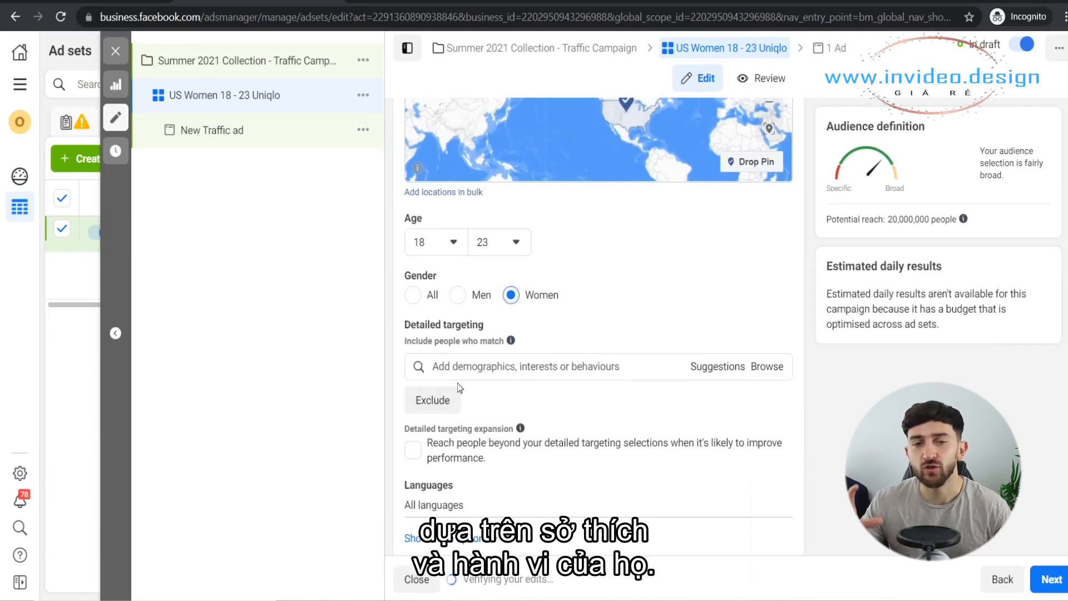
{"action": "left_click", "coordinate": [466, 368]}
{"action": "type", "text": "u"}
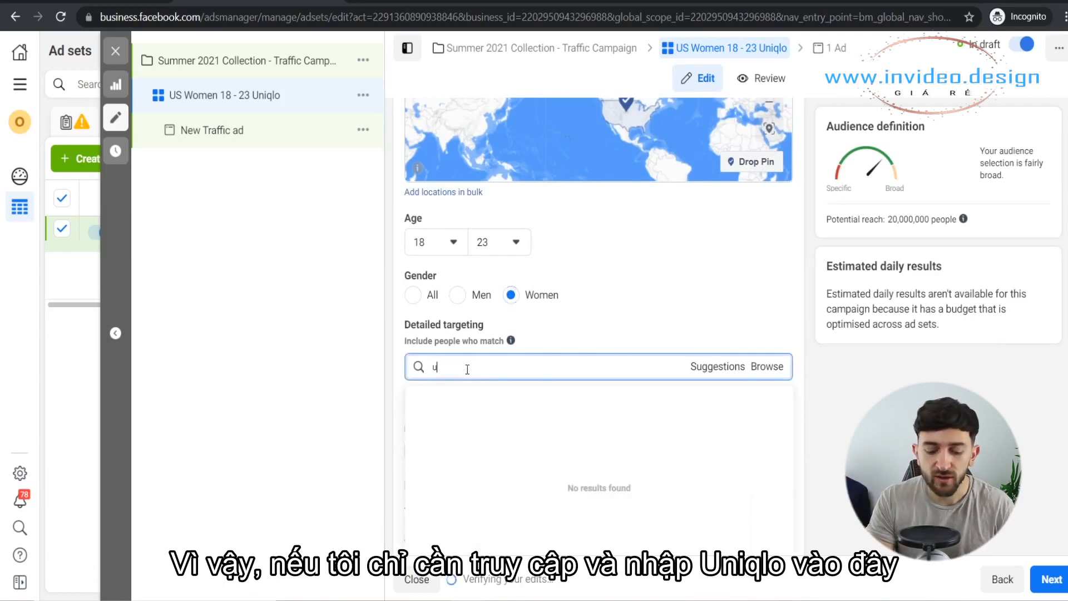
{"action": "type", "text": "niqlo"}
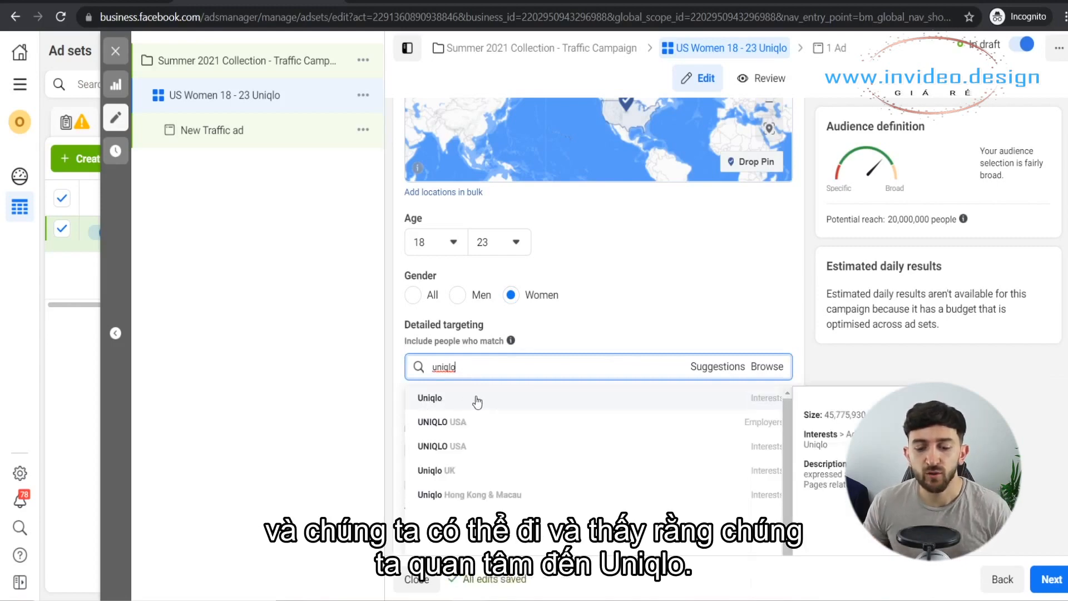
{"action": "left_click", "coordinate": [532, 399]}
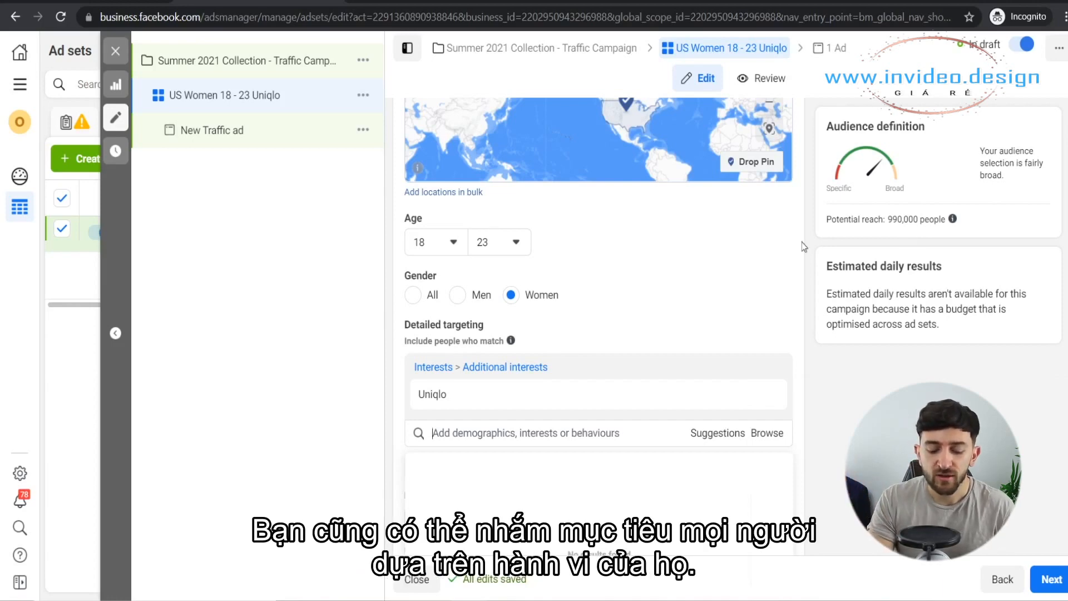
Step: Search the audience's detailed targeting for "married" without adding an entry
{"action": "type", "text": "married"}
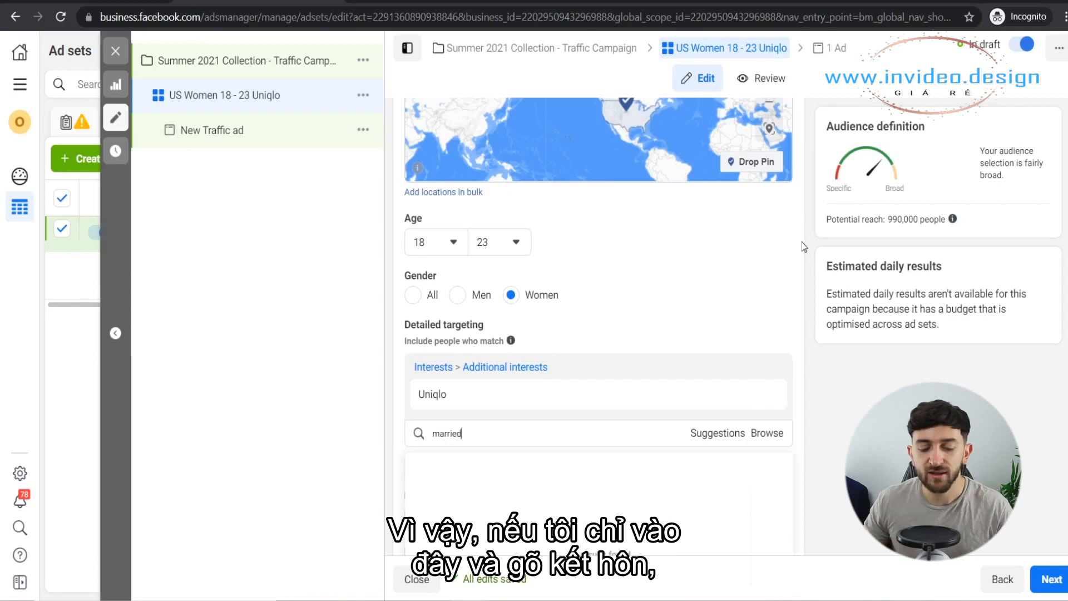
{"action": "mouse_move", "coordinate": [718, 389]}
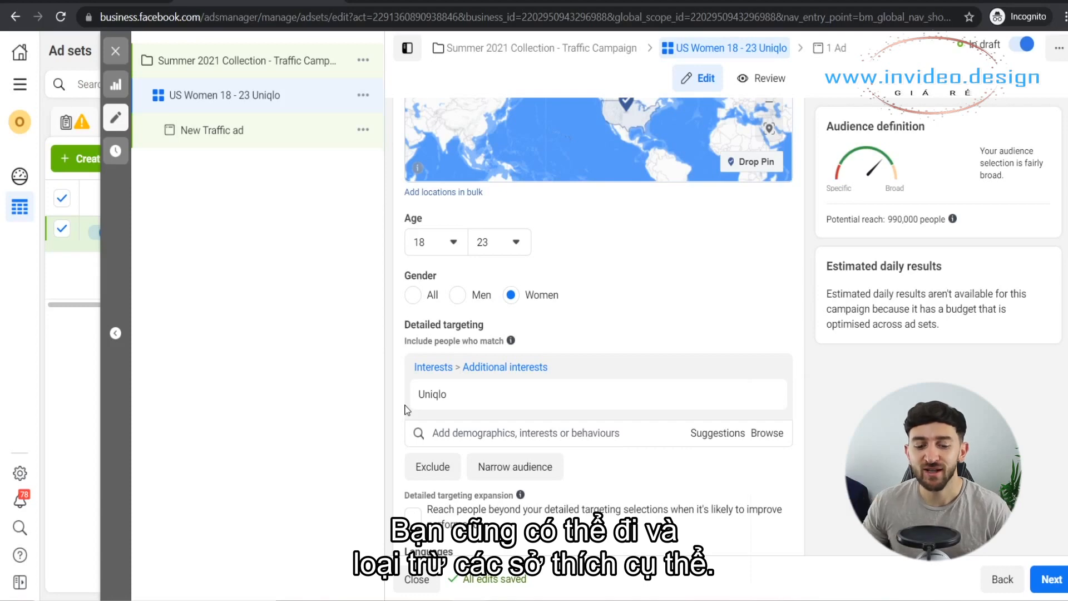
Step: Exclude people interested in AliExpress from the ad set's detailed targeting
{"action": "scroll", "coordinate": [414, 413], "scroll_direction": "down", "scroll_amount": 1}
{"action": "left_click", "coordinate": [433, 391]}
{"action": "mouse_move", "coordinate": [449, 332]}
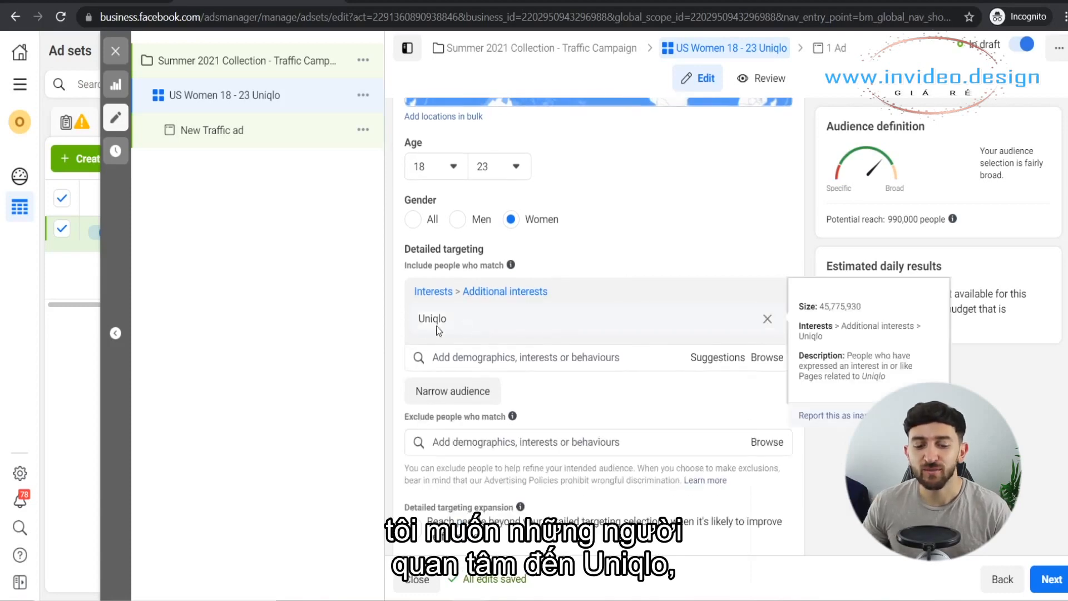
{"action": "scroll", "coordinate": [482, 378], "scroll_direction": "down", "scroll_amount": 1}
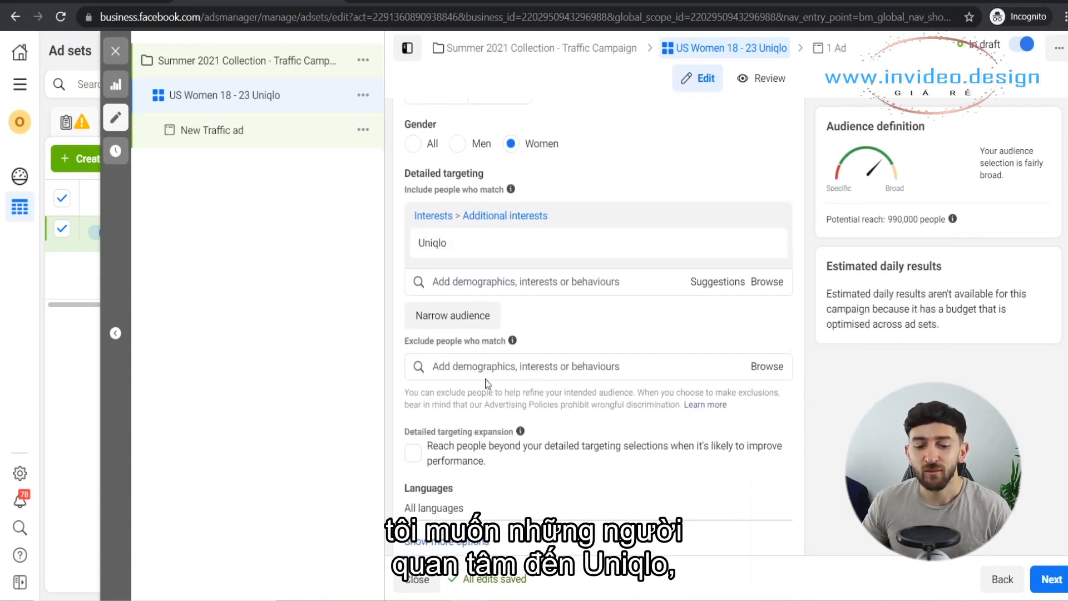
{"action": "left_click", "coordinate": [484, 376]}
{"action": "type", "text": "a"}
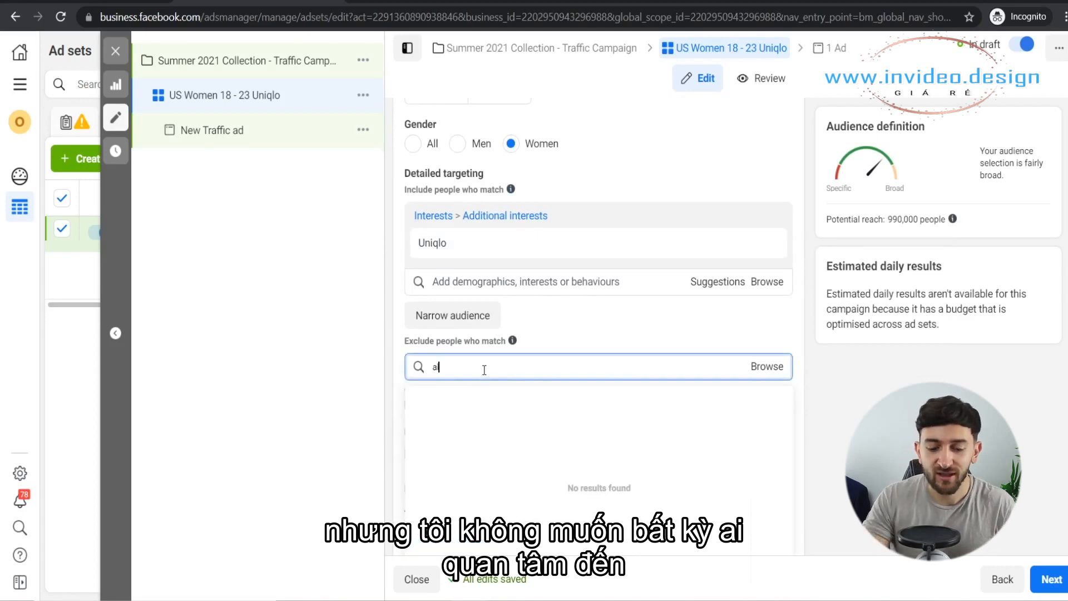
{"action": "type", "text": "liexpress"}
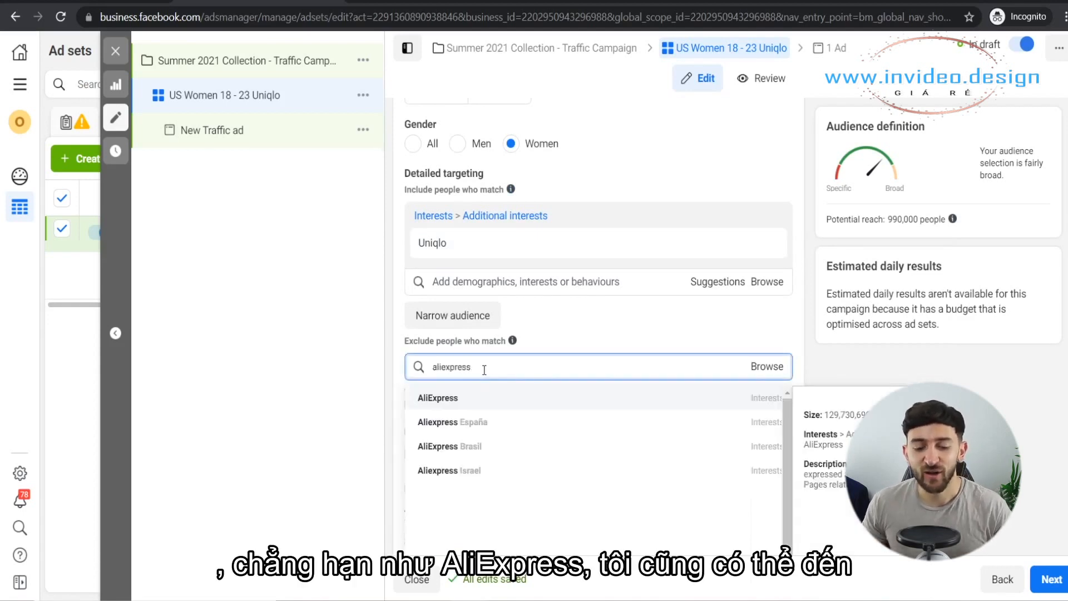
{"action": "left_click", "coordinate": [486, 397]}
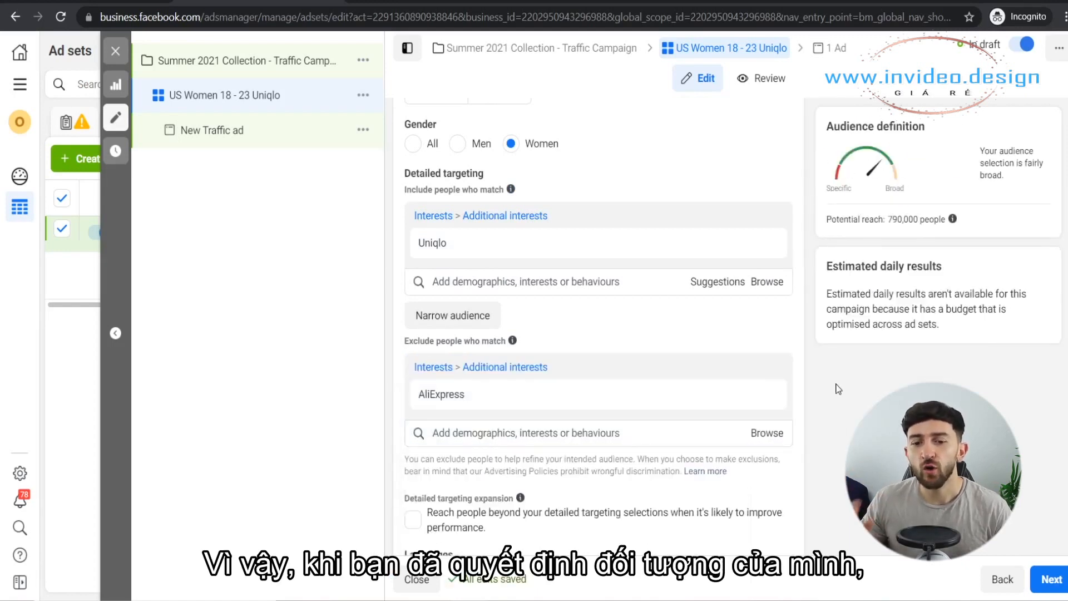
Step: Switch the ad set to manual placements and deselect Facebook, Audience Network and Messenger, keeping only Instagram
{"action": "scroll", "coordinate": [823, 384], "scroll_direction": "down", "scroll_amount": 8}
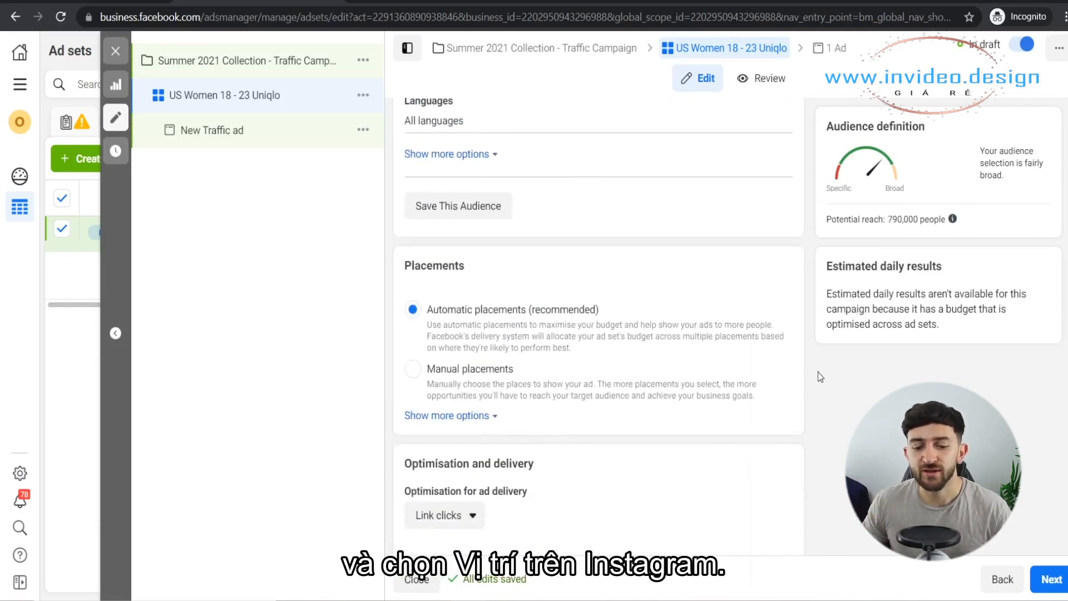
{"action": "left_click", "coordinate": [559, 356]}
{"action": "scroll", "coordinate": [556, 344], "scroll_direction": "down", "scroll_amount": 3}
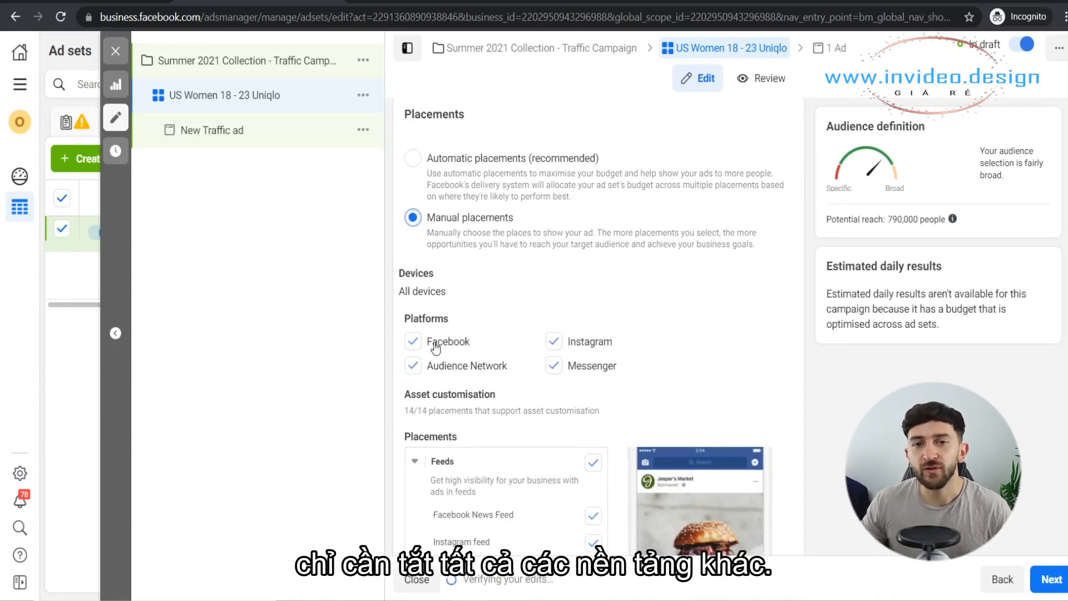
{"action": "left_click", "coordinate": [412, 341]}
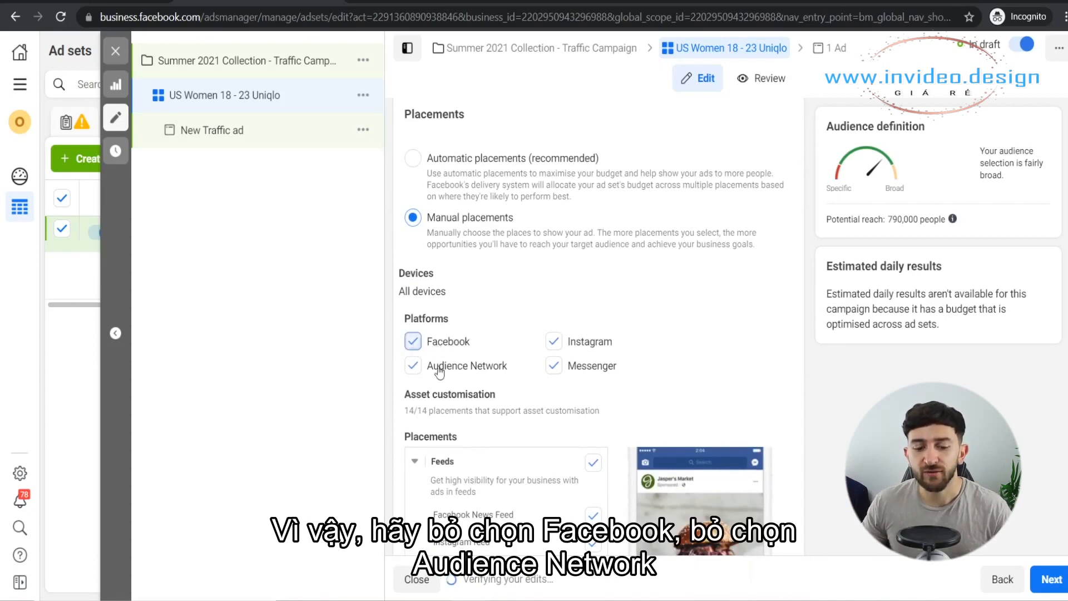
{"action": "left_click", "coordinate": [412, 366]}
{"action": "left_click", "coordinate": [554, 366]}
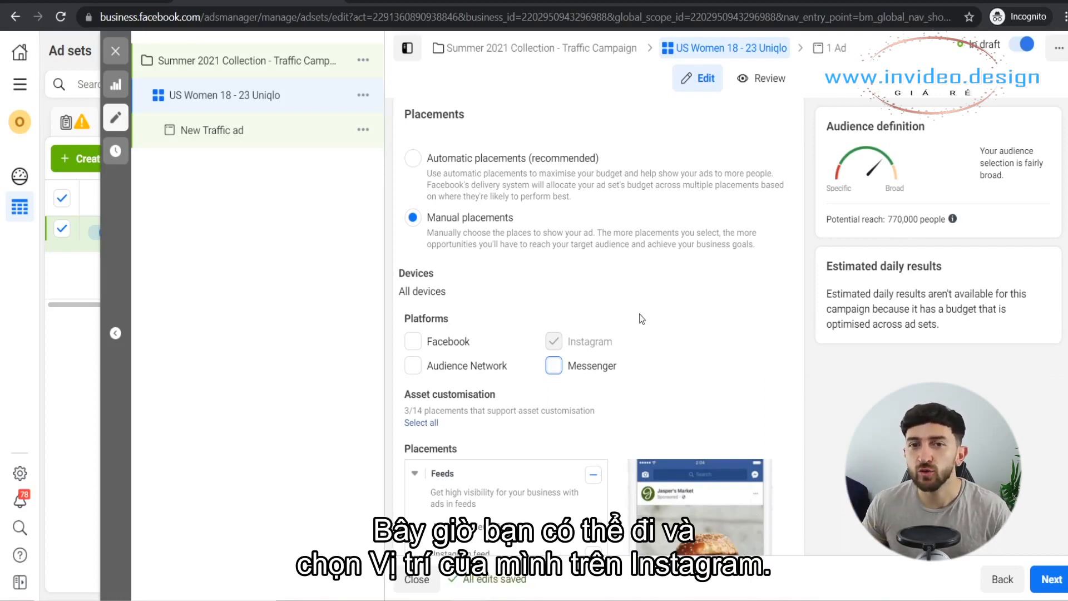
Step: Review the feed, Explore and Stories placements selected for Instagram and expand the additional placement options
{"action": "scroll", "coordinate": [632, 306], "scroll_direction": "down", "scroll_amount": 4}
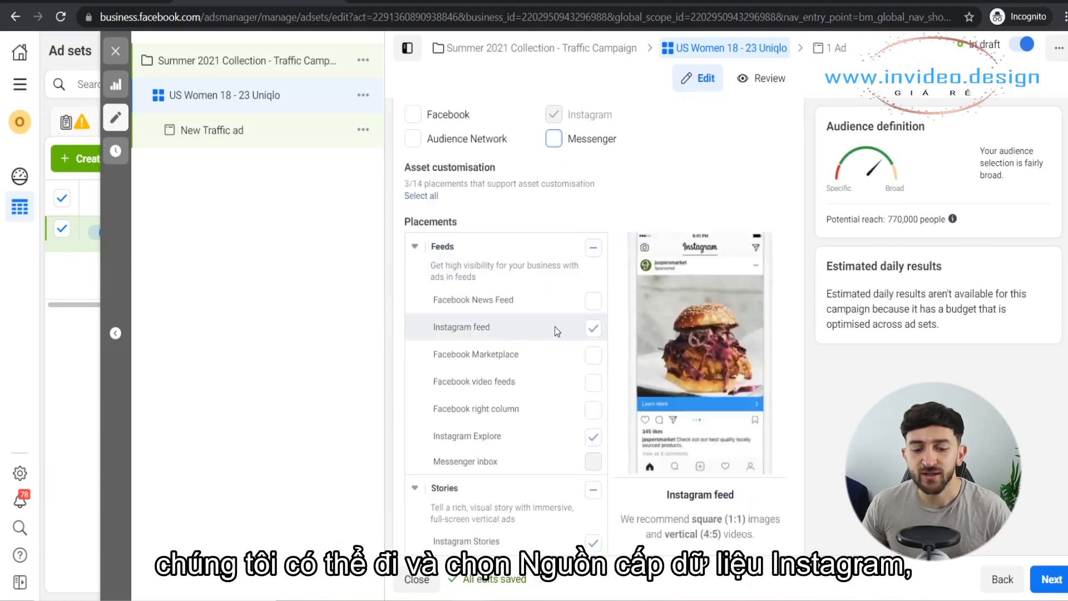
{"action": "scroll", "coordinate": [506, 355], "scroll_direction": "down", "scroll_amount": 1}
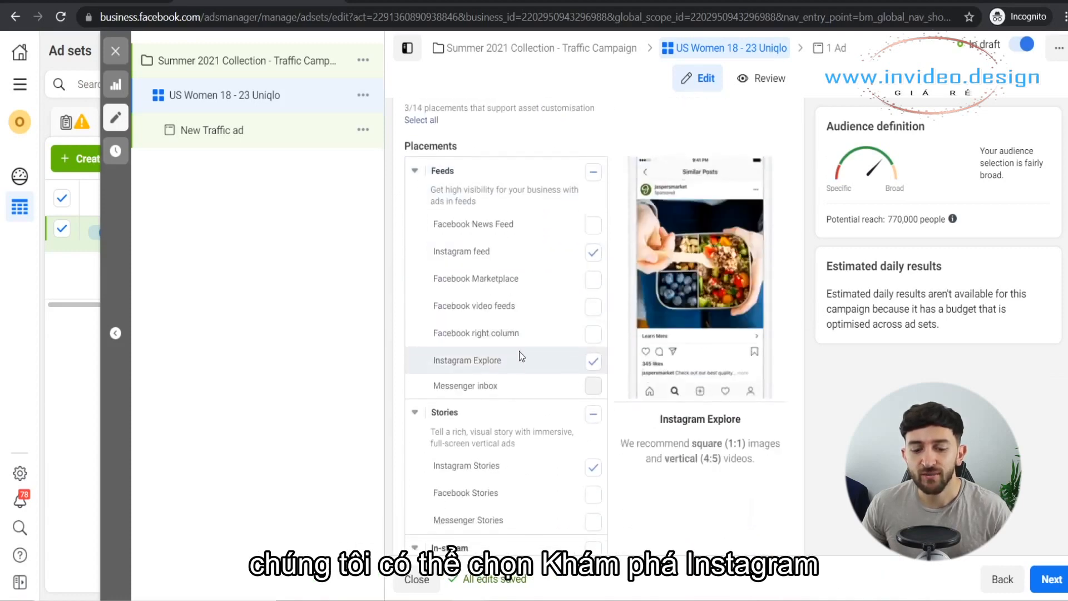
{"action": "scroll", "coordinate": [519, 356], "scroll_direction": "down", "scroll_amount": 1}
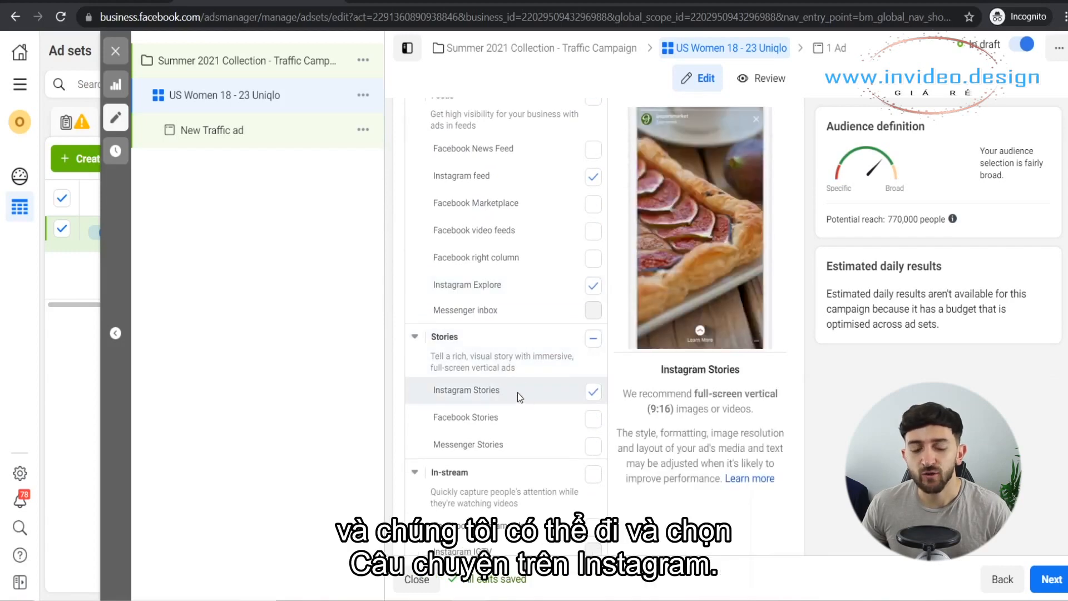
{"action": "scroll", "coordinate": [535, 338], "scroll_direction": "down", "scroll_amount": 7}
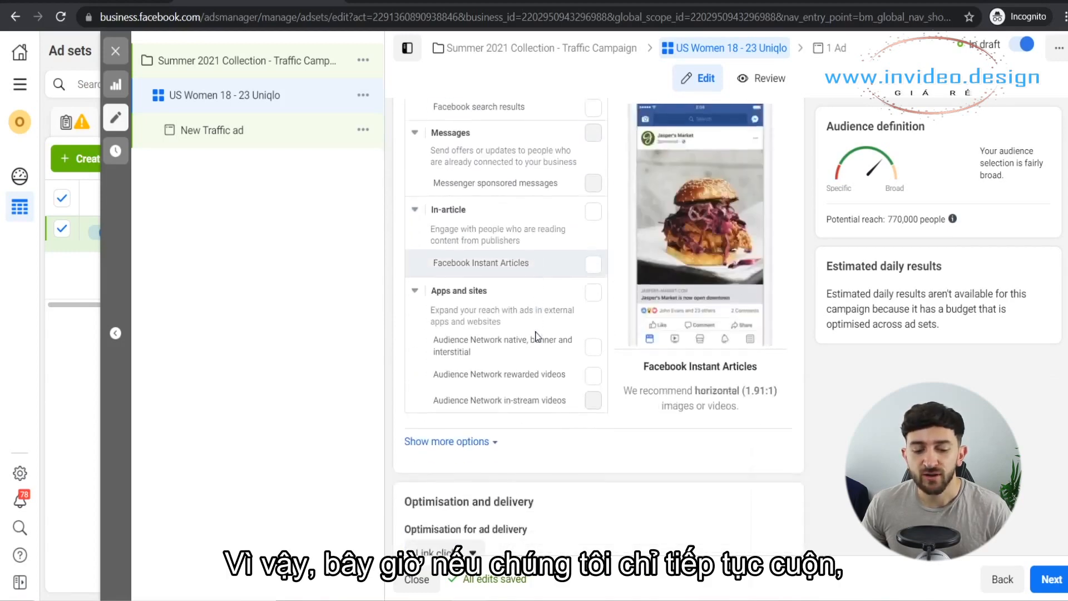
{"action": "scroll", "coordinate": [536, 335], "scroll_direction": "down", "scroll_amount": 2}
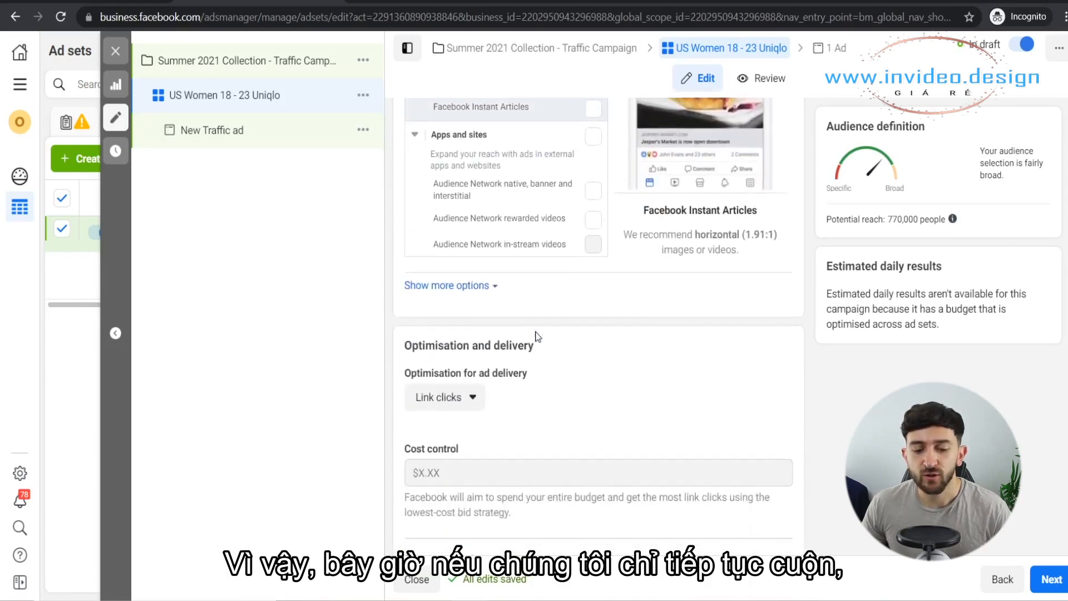
{"action": "left_click", "coordinate": [492, 298]}
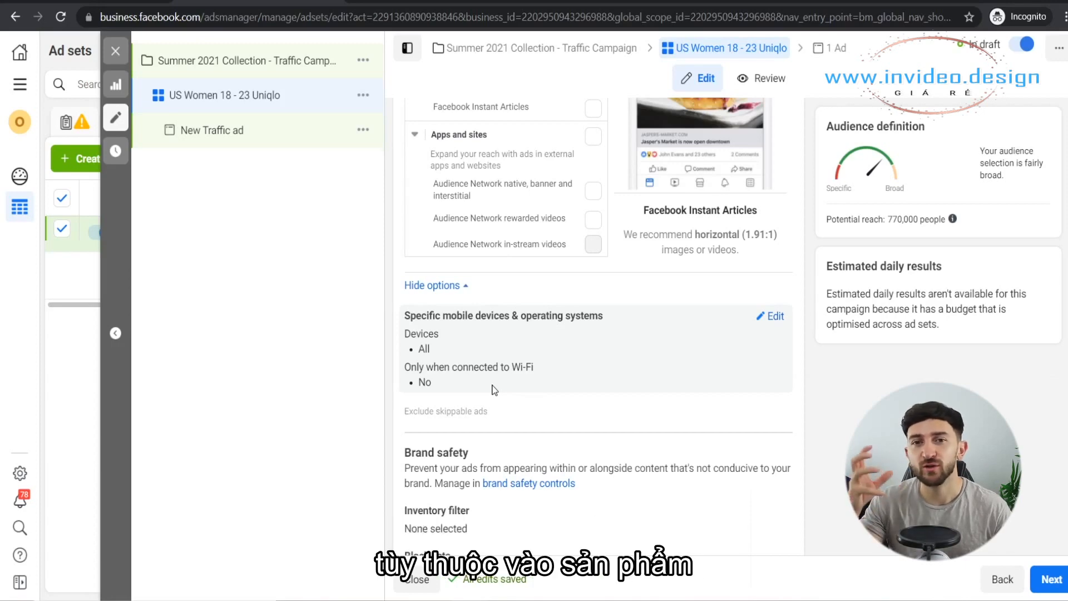
Step: Leave the remaining device, brand safety and delivery settings as they are and continue to the ad setup
{"action": "scroll", "coordinate": [594, 387], "scroll_direction": "up", "scroll_amount": 1}
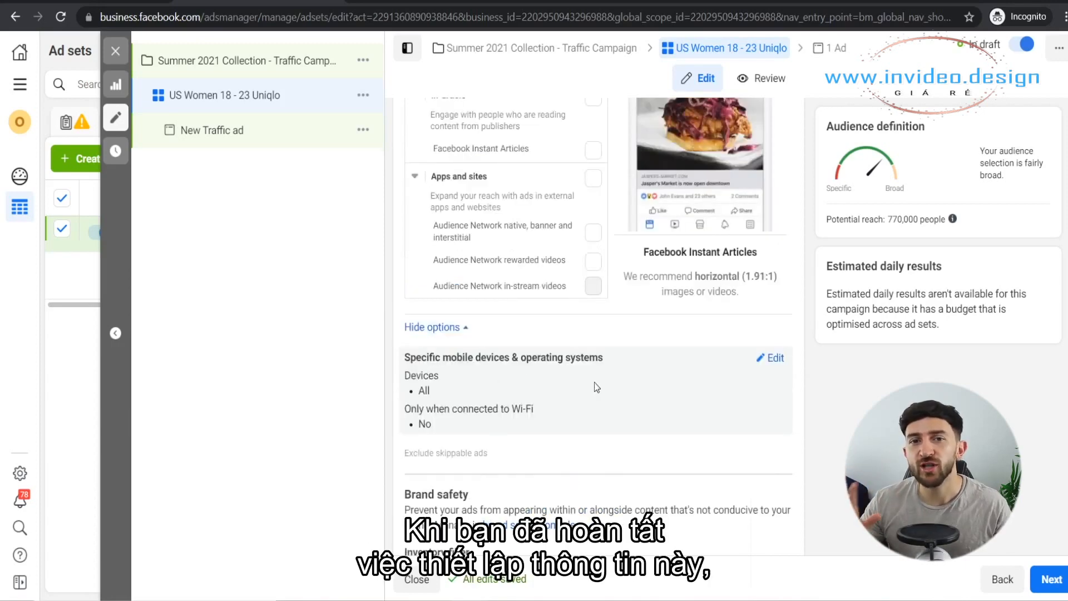
{"action": "scroll", "coordinate": [613, 378], "scroll_direction": "down", "scroll_amount": 7}
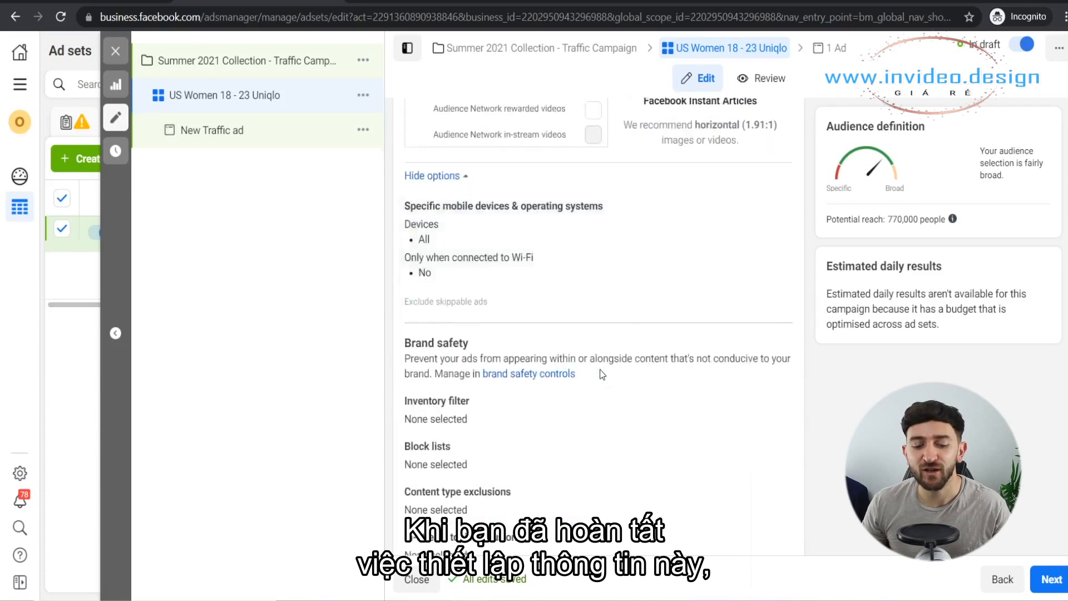
{"action": "scroll", "coordinate": [602, 374], "scroll_direction": "down", "scroll_amount": 1}
{"action": "left_click", "coordinate": [1050, 578]}
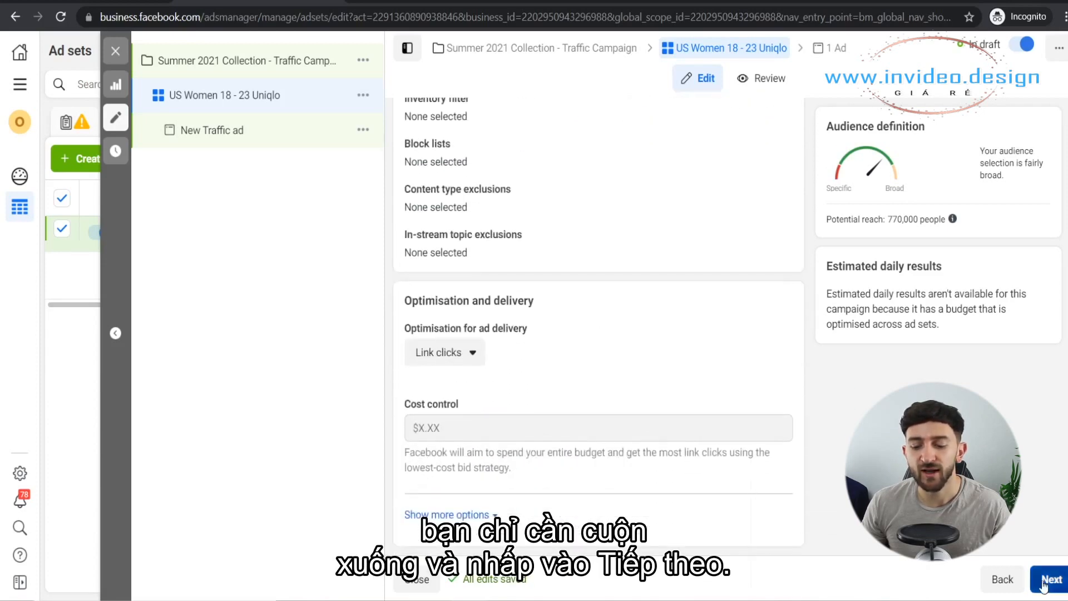
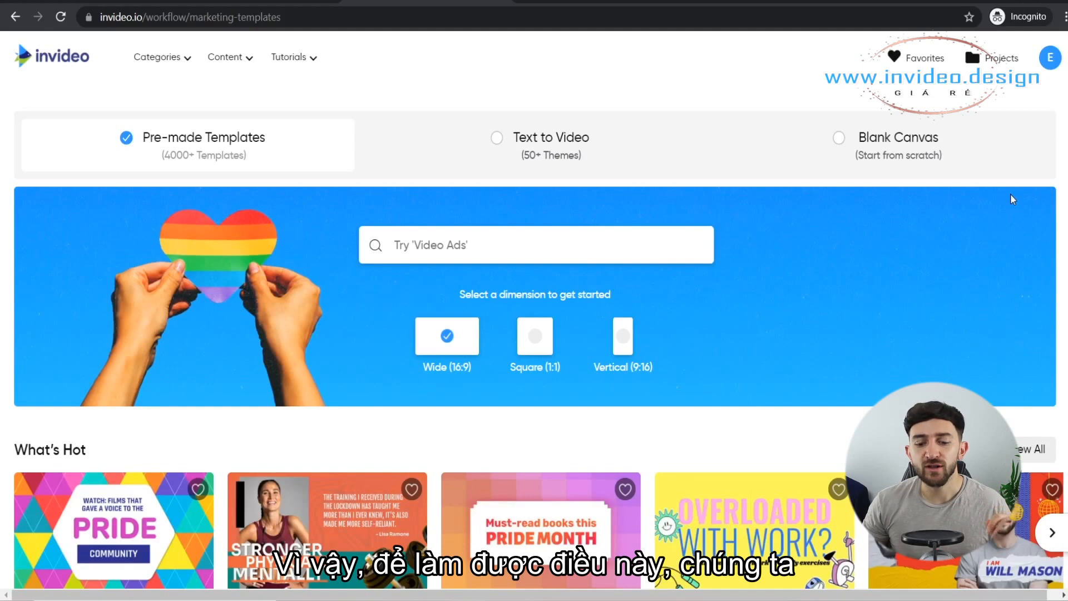
Step: In InVideo, choose the Vertical (9:16) dimension and search the pre-made templates for "Men's fashion"
{"action": "left_click", "coordinate": [624, 338]}
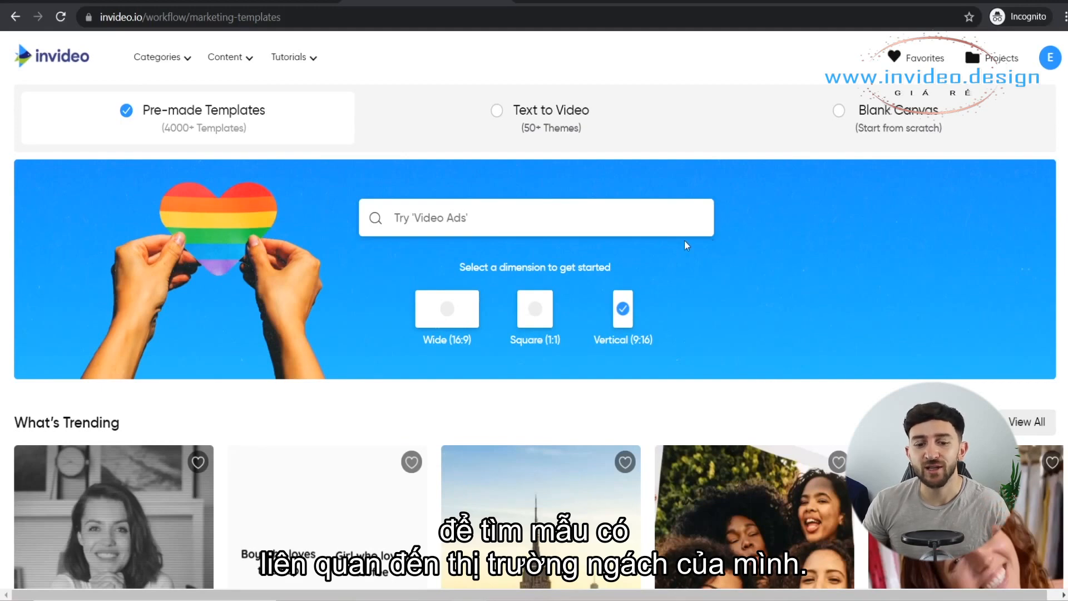
{"action": "left_click", "coordinate": [541, 219]}
{"action": "type", "text": "fashion"}
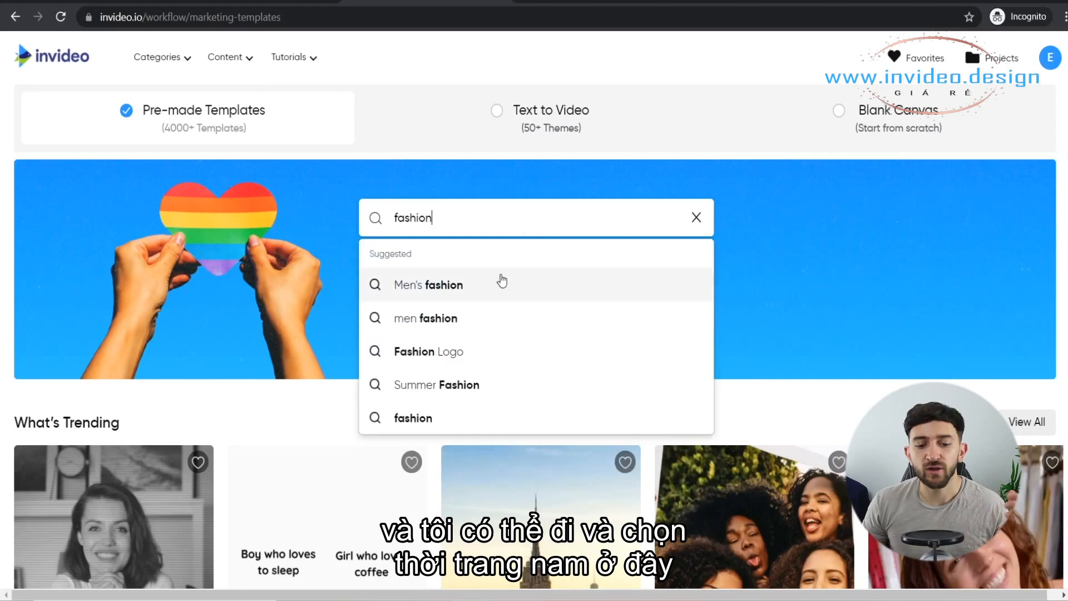
{"action": "left_click", "coordinate": [496, 280]}
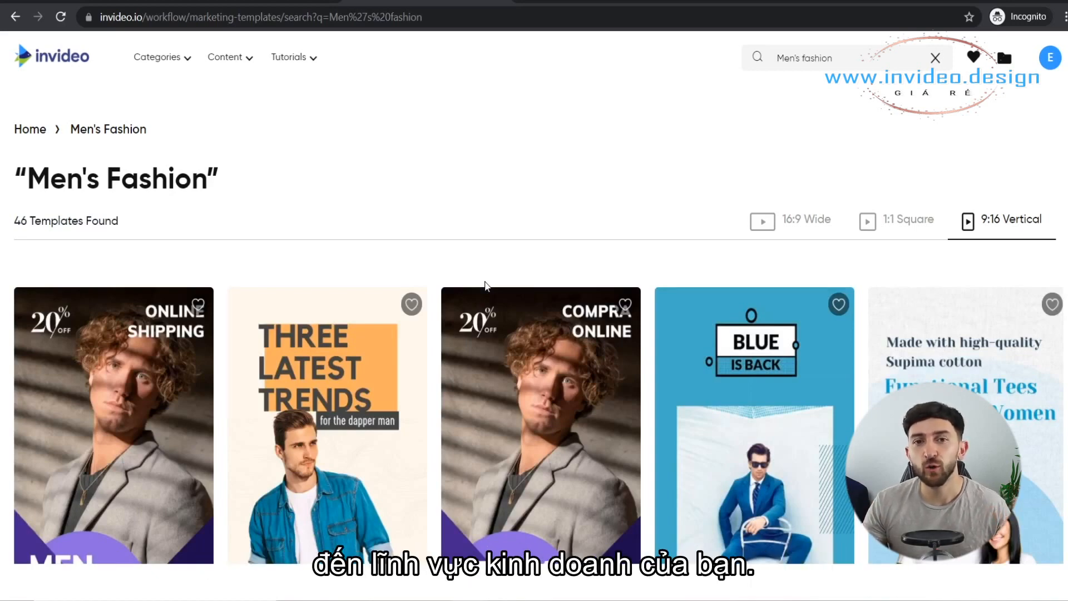
Step: Preview the Be In Style template's video and open the template in the editor
{"action": "scroll", "coordinate": [415, 312], "scroll_direction": "down", "scroll_amount": 10}
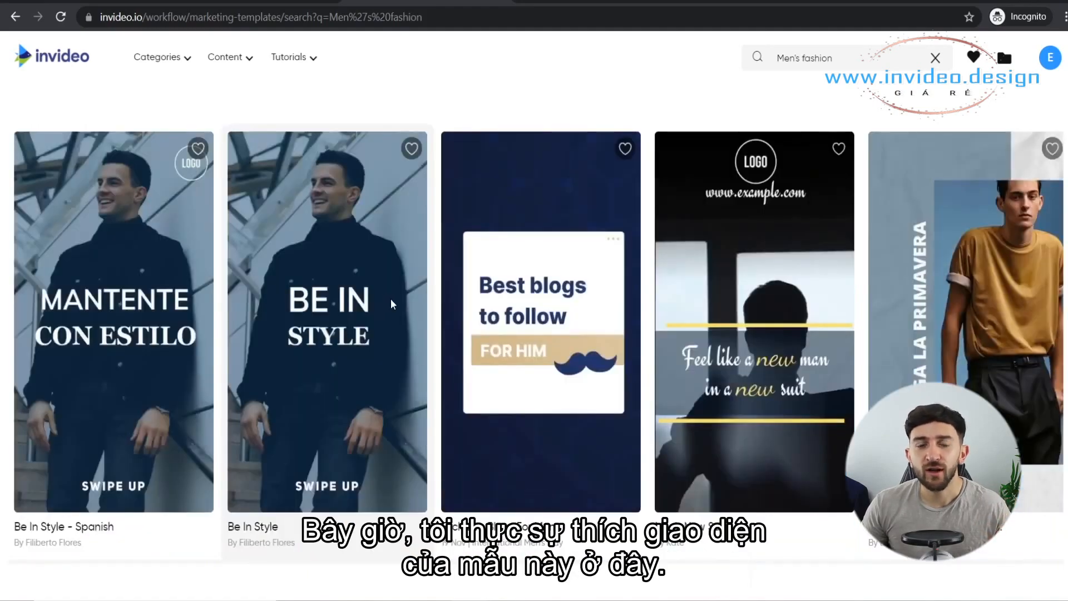
{"action": "left_click", "coordinate": [357, 261]}
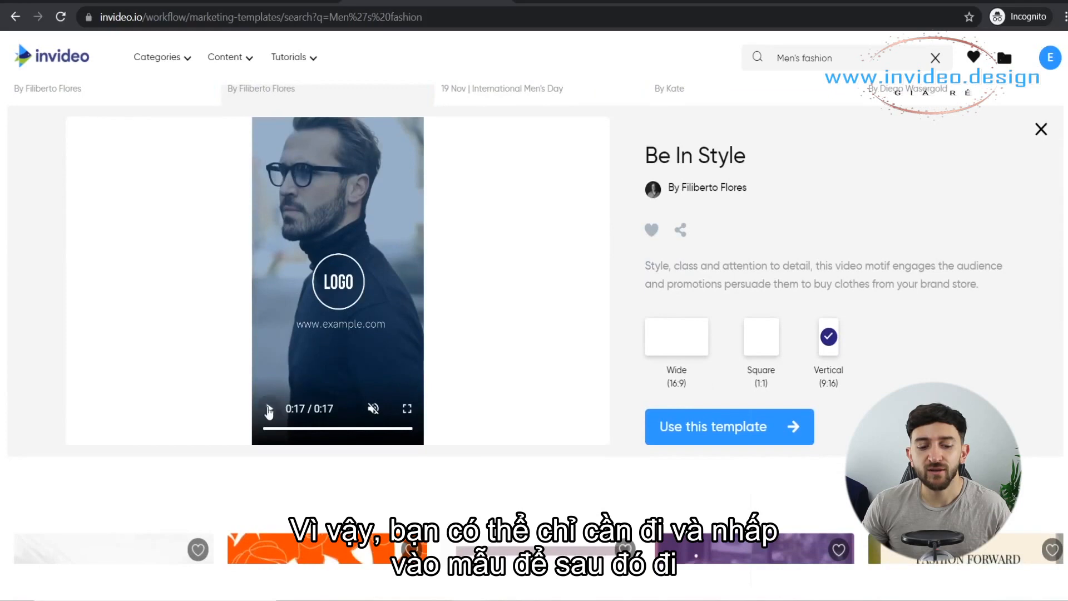
{"action": "left_click", "coordinate": [268, 410]}
{"action": "scroll", "coordinate": [472, 348], "scroll_direction": "up", "scroll_amount": 1}
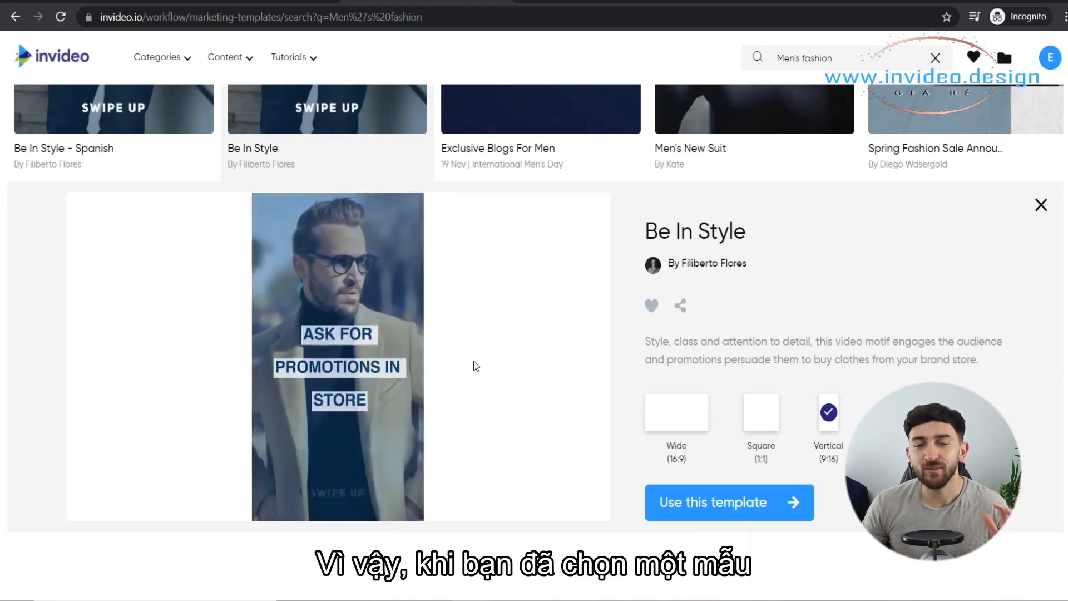
{"action": "left_click", "coordinate": [684, 510]}
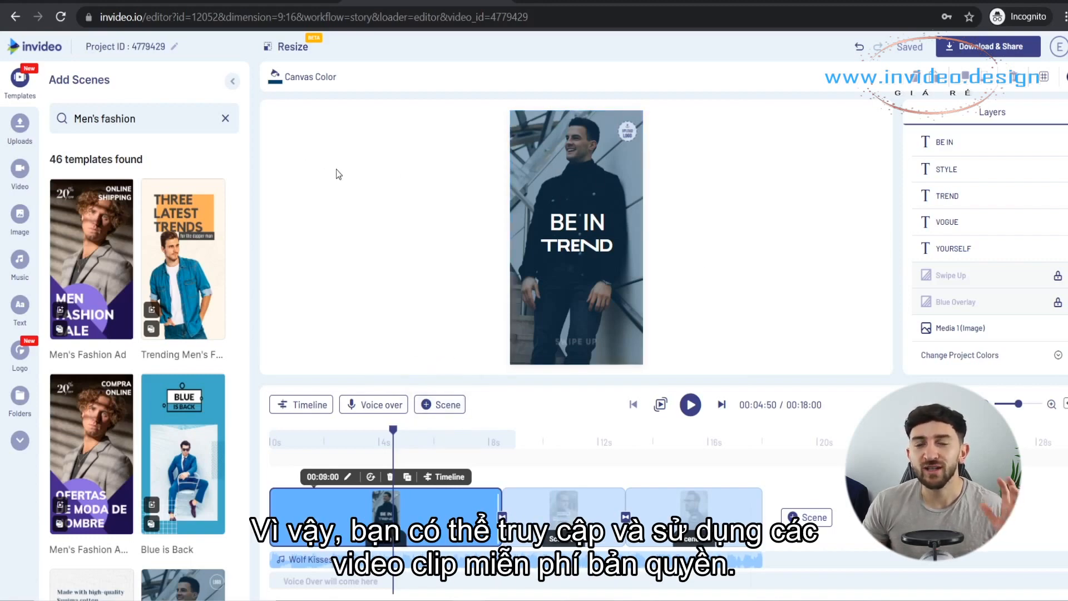
Step: Search the stock videos for "tuxedo" and replace the first scene's image with the clip of the bearded man in a tuxedo
{"action": "left_click", "coordinate": [32, 172]}
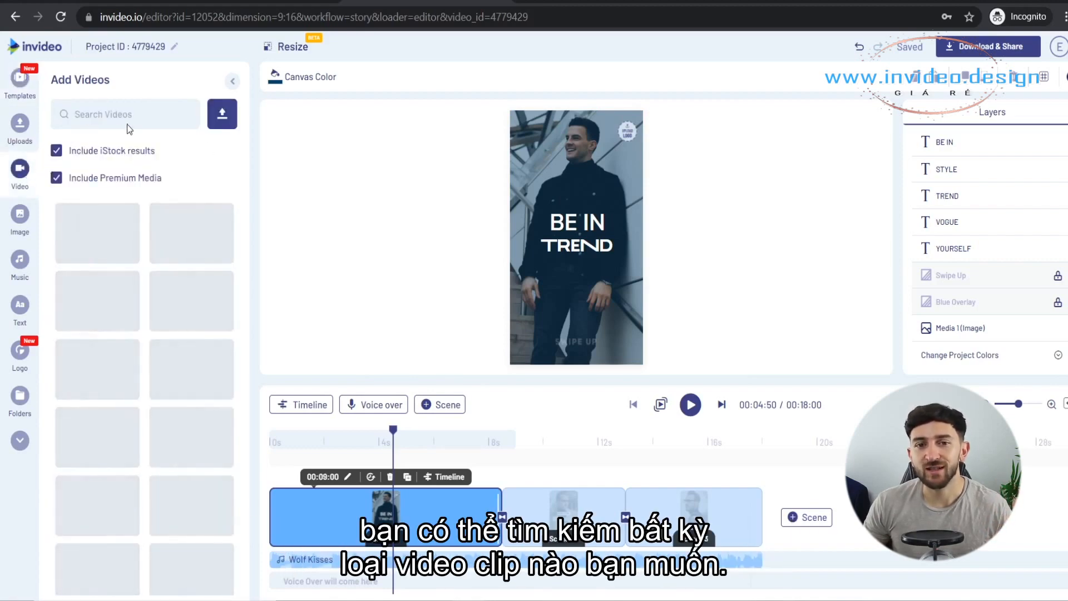
{"action": "type", "text": "suit"}
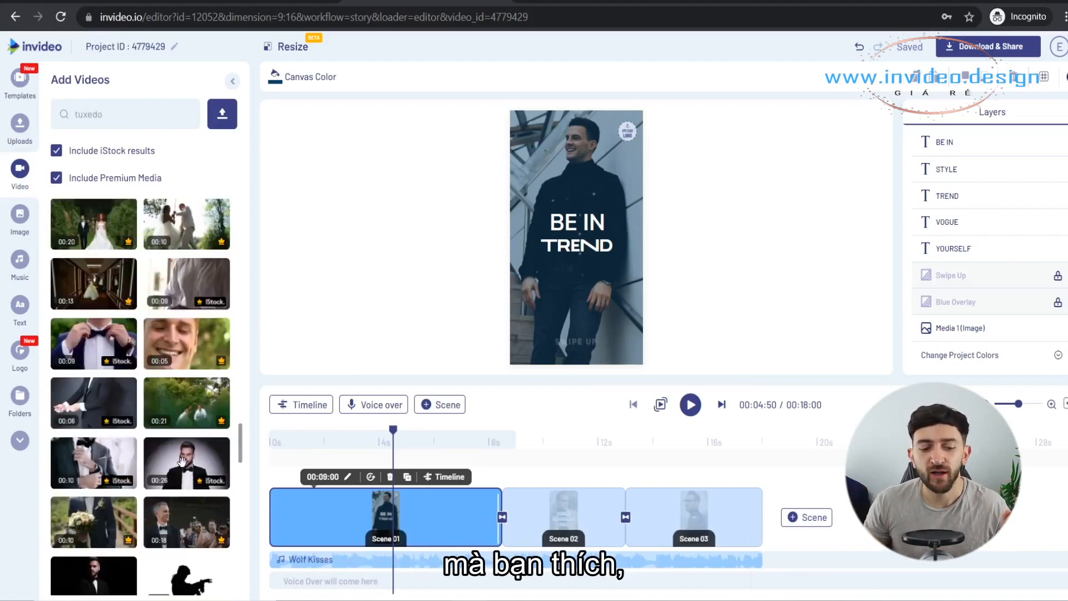
{"action": "left_click_drag", "start_coordinate": [183, 457], "coordinate": [545, 193]}
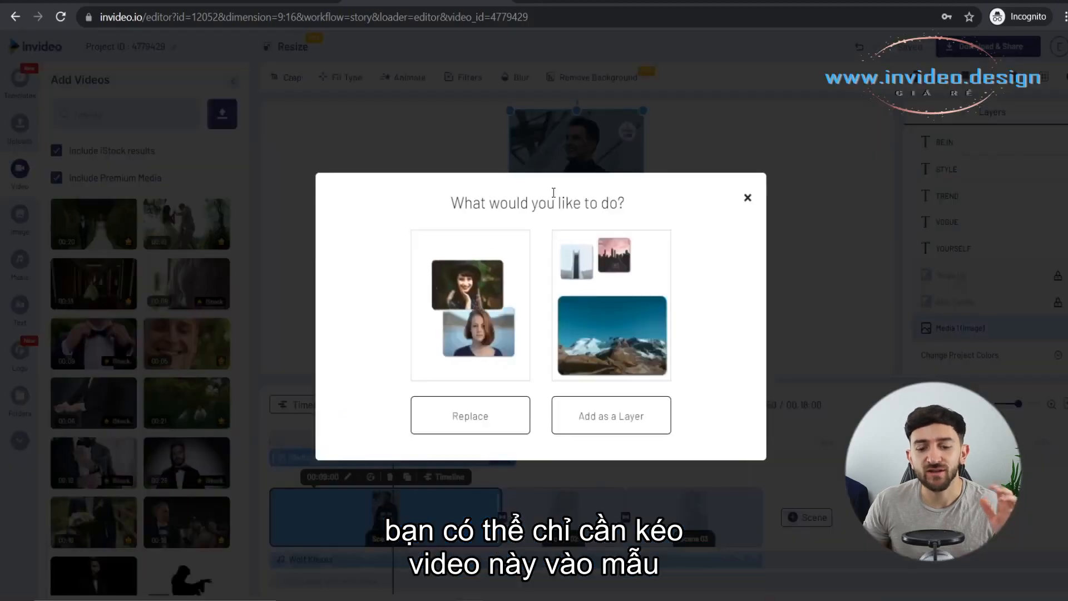
{"action": "left_click", "coordinate": [471, 417]}
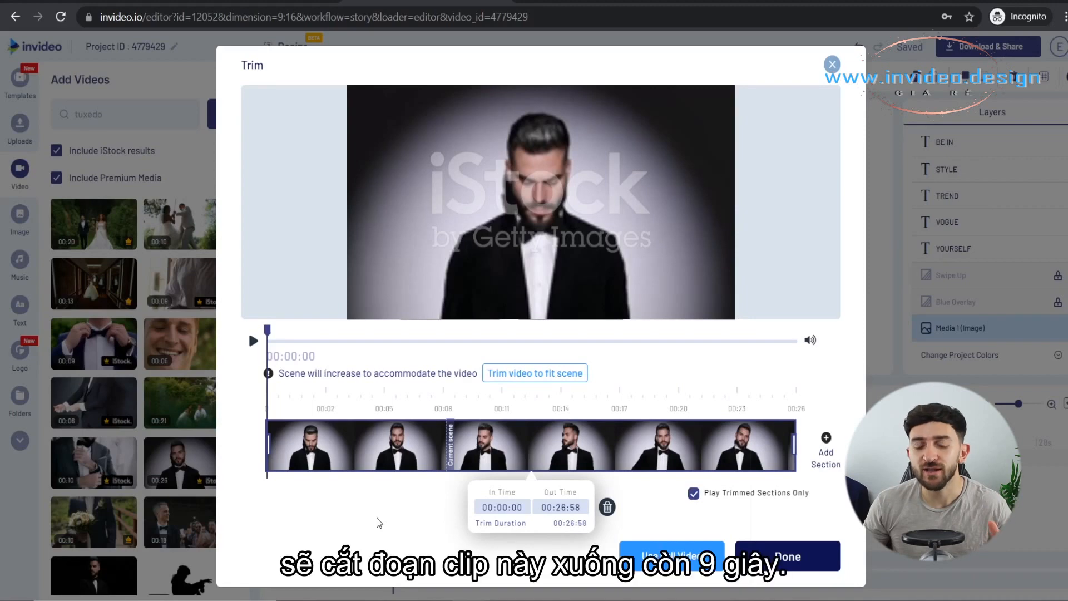
Step: Set the replacement clip's trim out time to 00:09:00
{"action": "left_click", "coordinate": [559, 511]}
{"action": "double_click", "coordinate": [559, 511]}
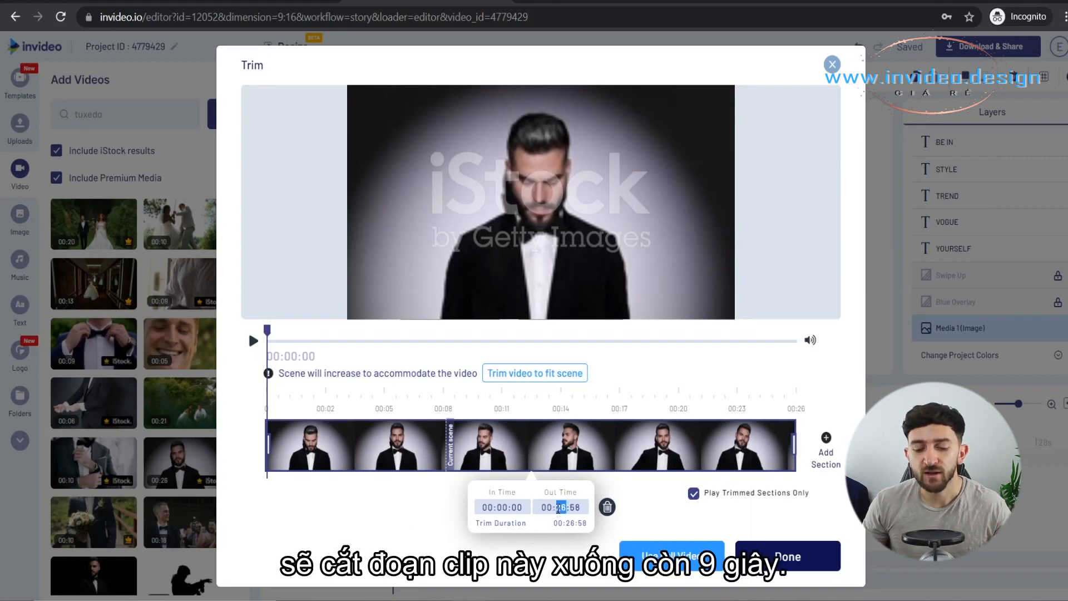
{"action": "type", "text": "9"}
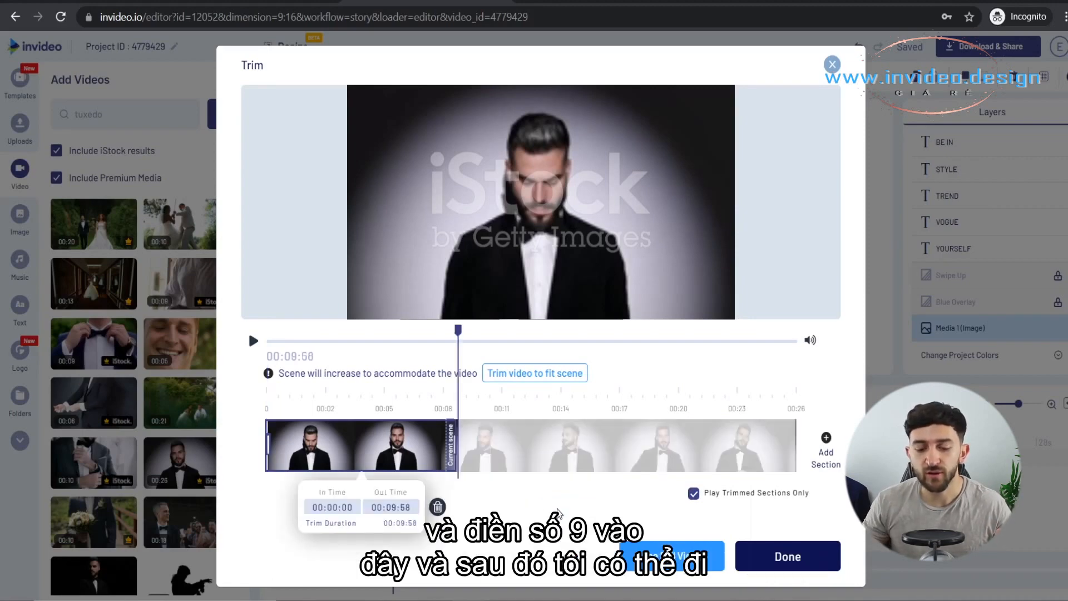
{"action": "double_click", "coordinate": [405, 506]}
{"action": "type", "text": "00"}
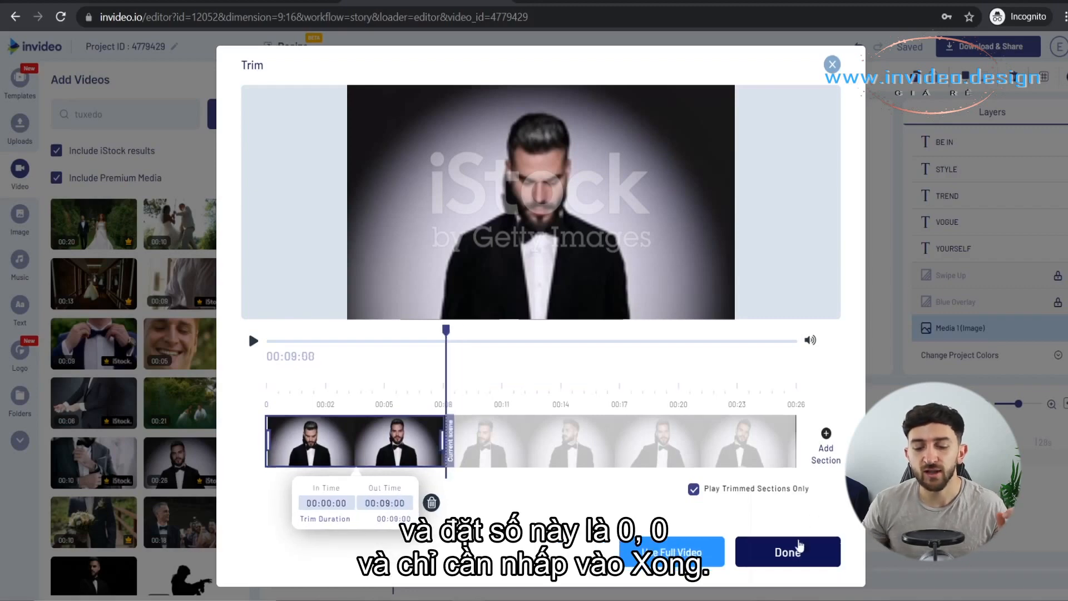
Step: Apply the clip trim and delete the second scene with the ASK FOR PROMOTIONS IN STORE caption
{"action": "left_click", "coordinate": [799, 548]}
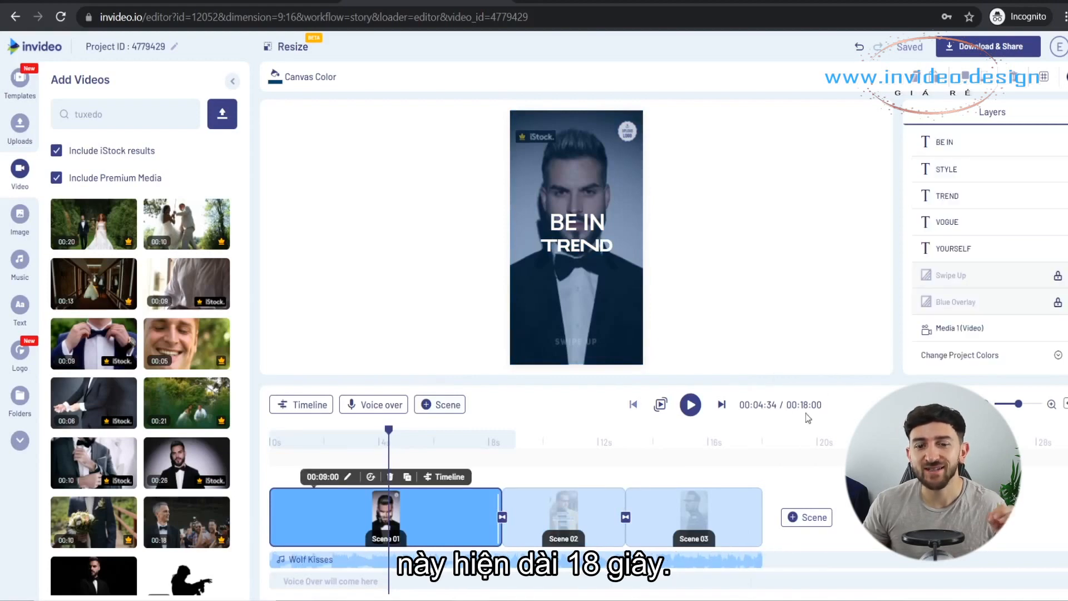
{"action": "left_click", "coordinate": [592, 514]}
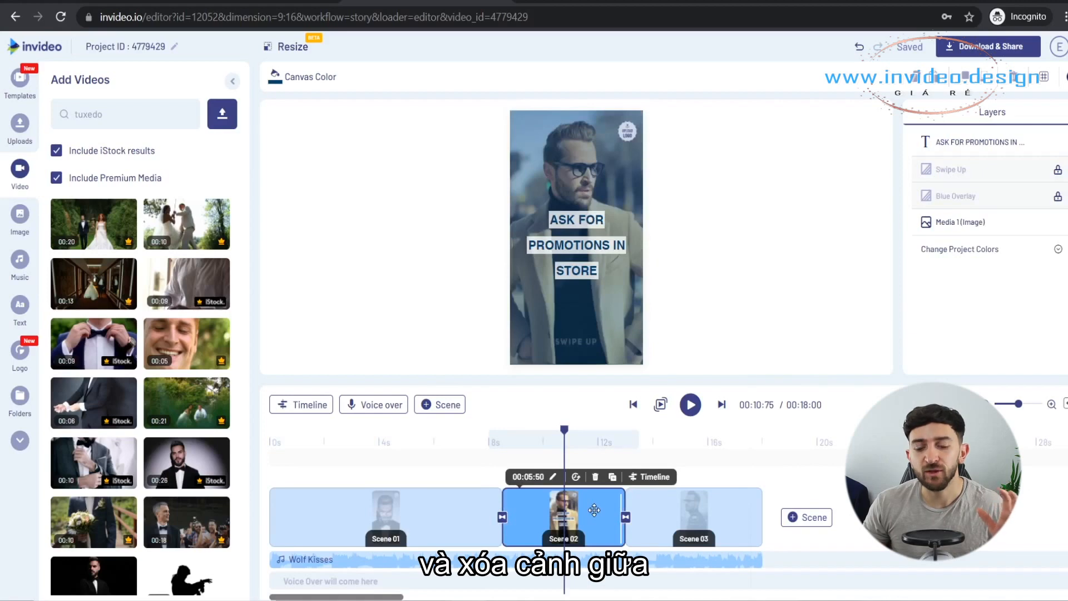
{"action": "left_click", "coordinate": [728, 510]}
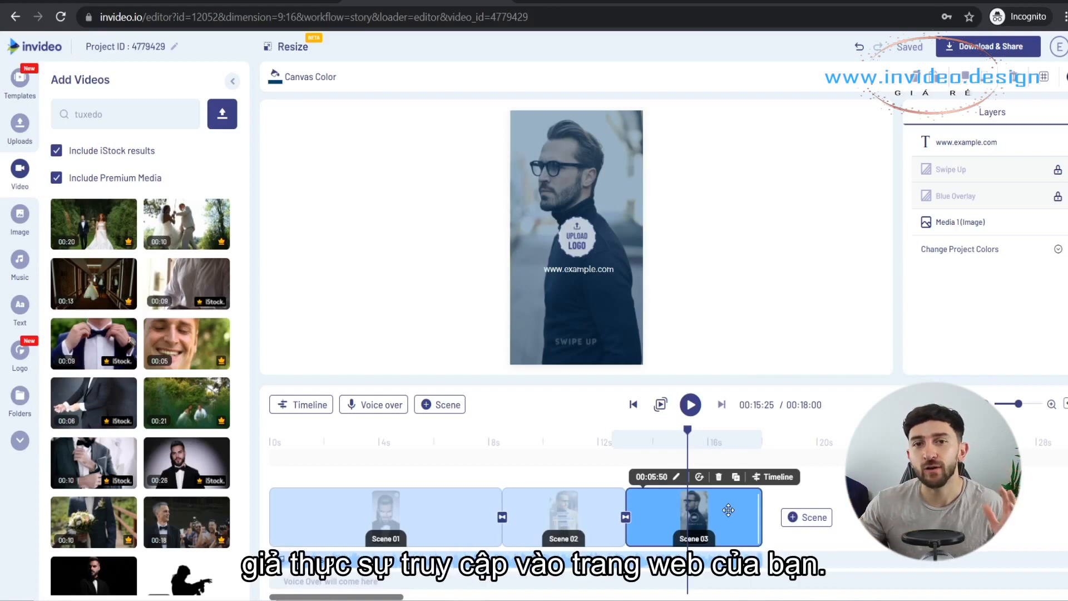
{"action": "left_click", "coordinate": [608, 514]}
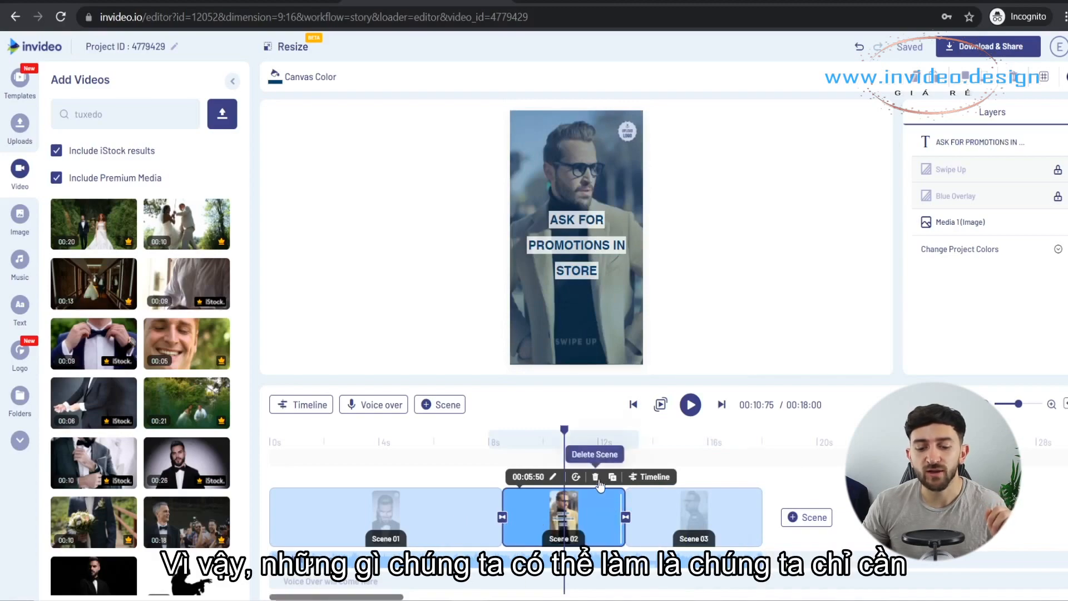
{"action": "left_click", "coordinate": [595, 477]}
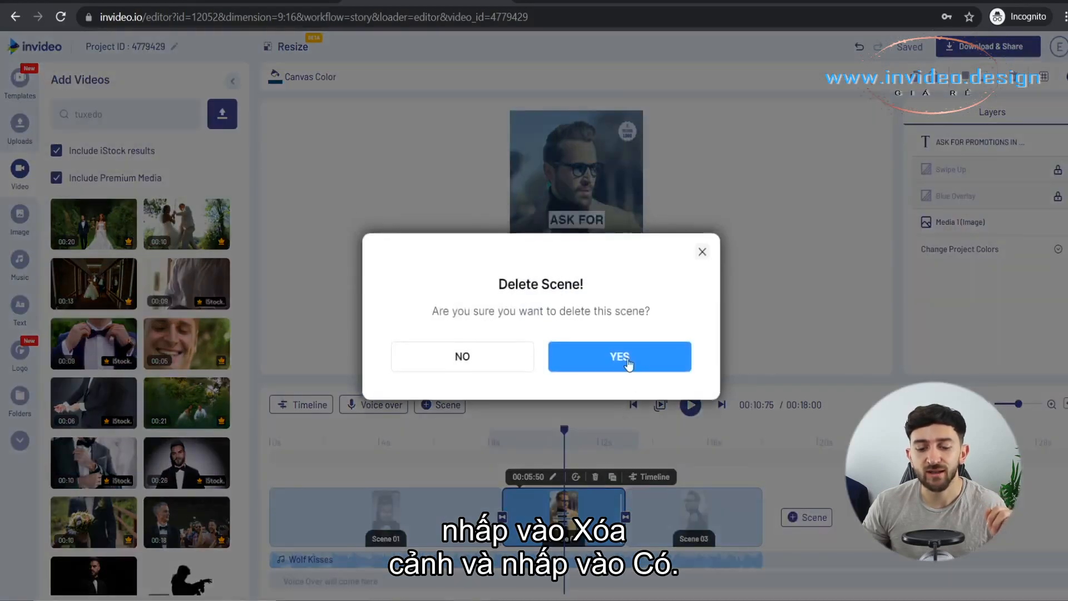
{"action": "left_click", "coordinate": [628, 363]}
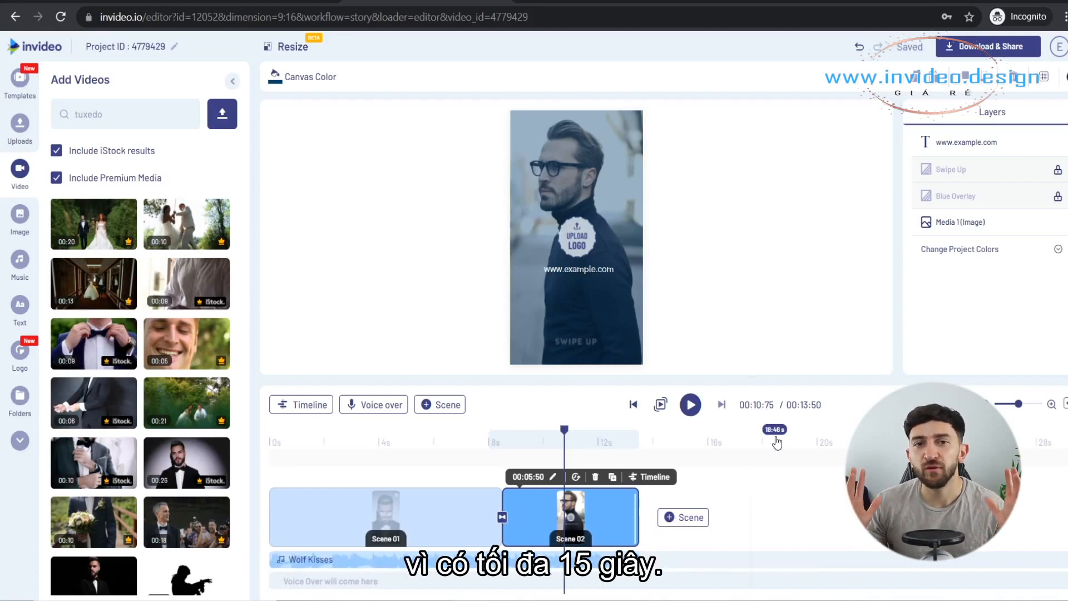
Step: Select the BE IN caption in the first scene and search its available fonts for "monts"
{"action": "left_click", "coordinate": [305, 453]}
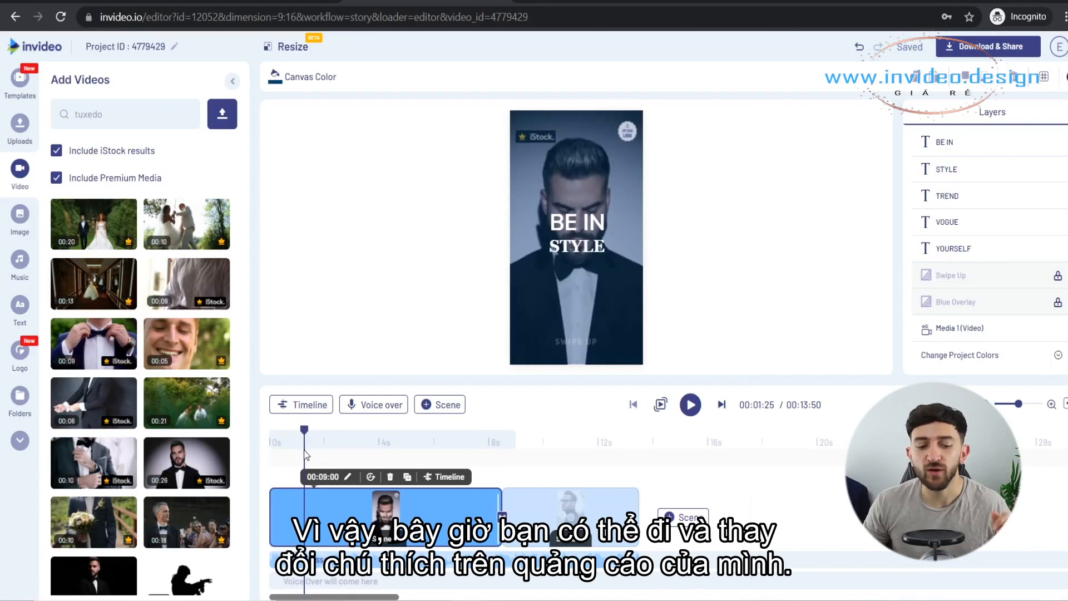
{"action": "left_click_drag", "start_coordinate": [303, 450], "coordinate": [341, 450]}
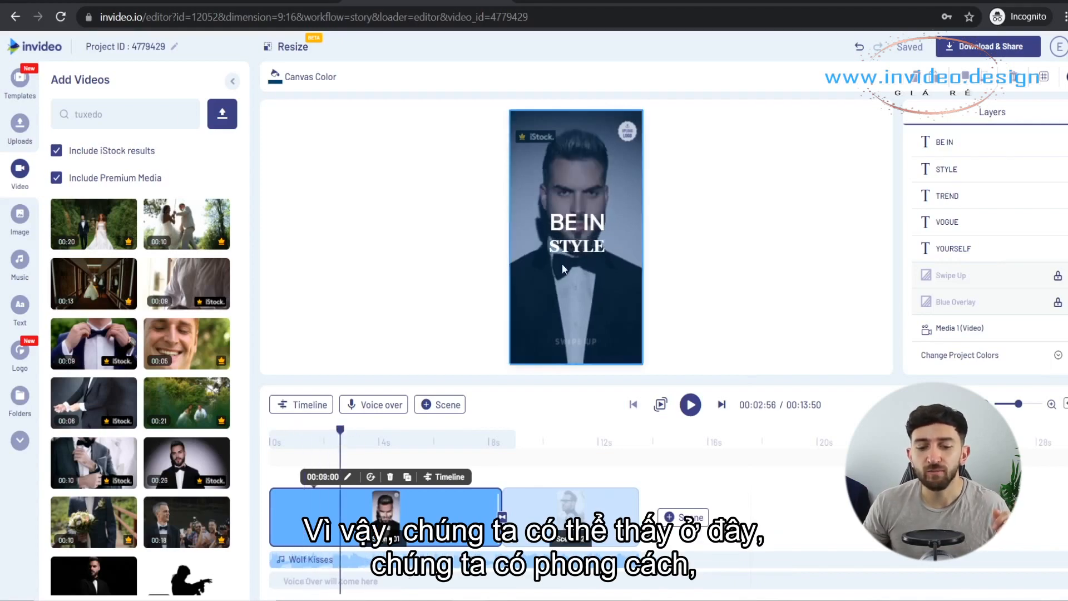
{"action": "left_click", "coordinate": [575, 236]}
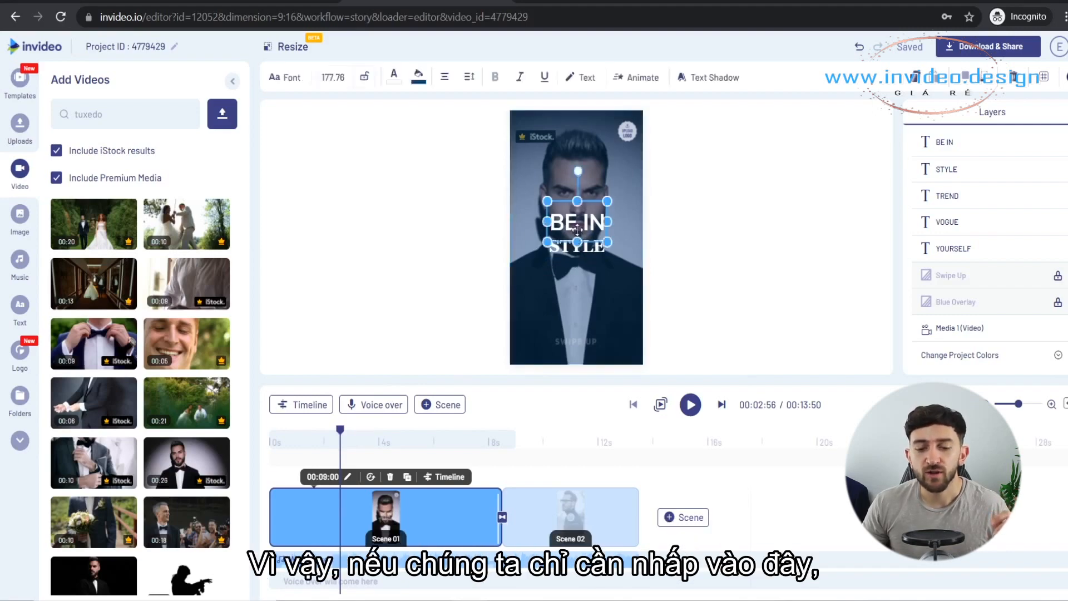
{"action": "left_click", "coordinate": [289, 79]}
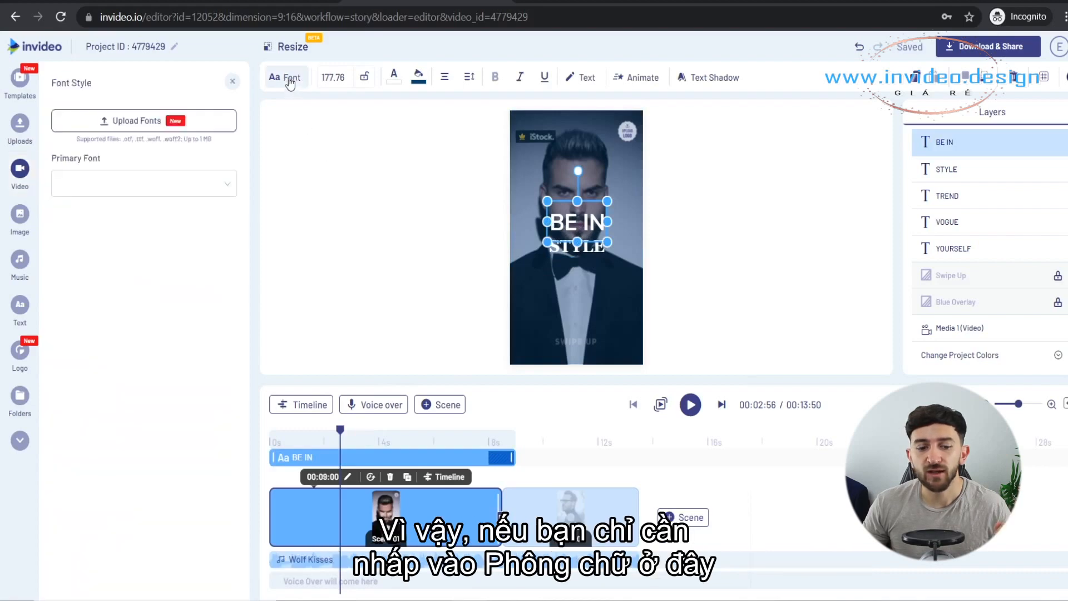
{"action": "left_click", "coordinate": [137, 186]}
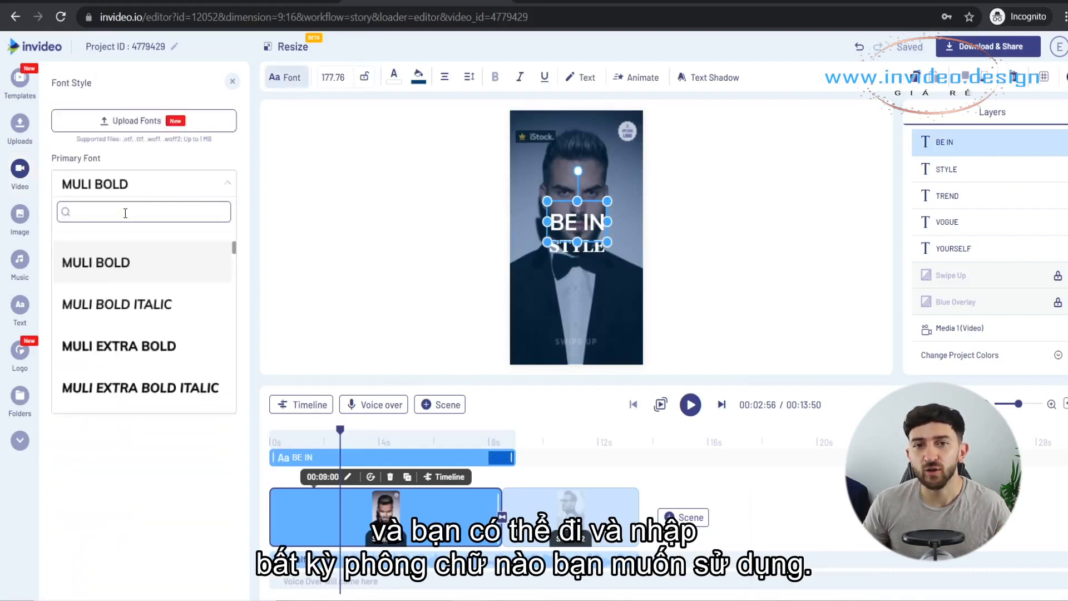
{"action": "type", "text": "monts"}
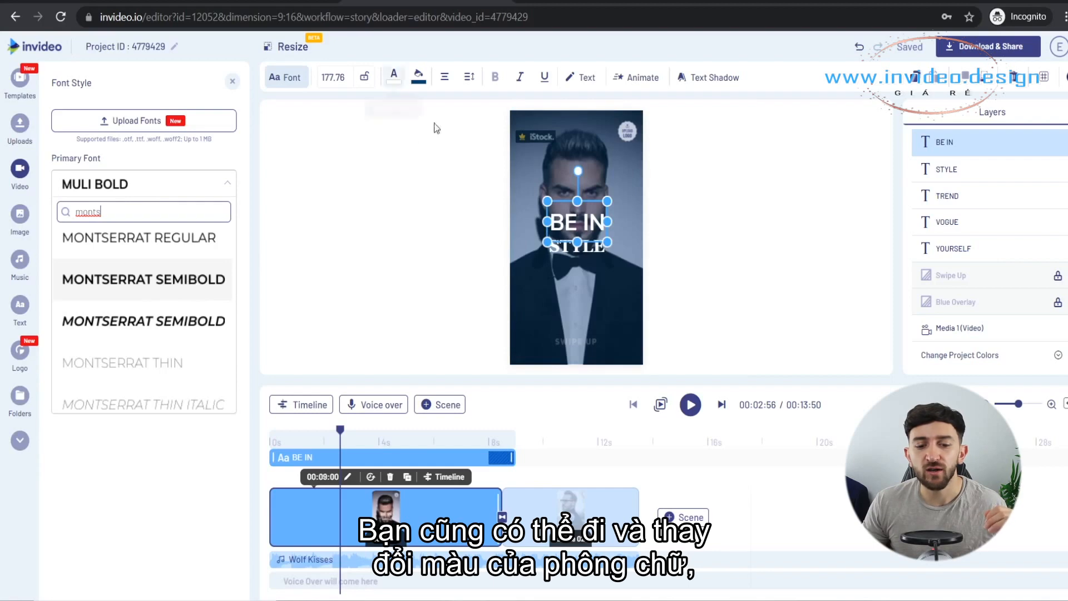
Step: Try the red preset #ff0000 on the BE IN caption and restore its text colour to white #ffffff
{"action": "left_click", "coordinate": [394, 79]}
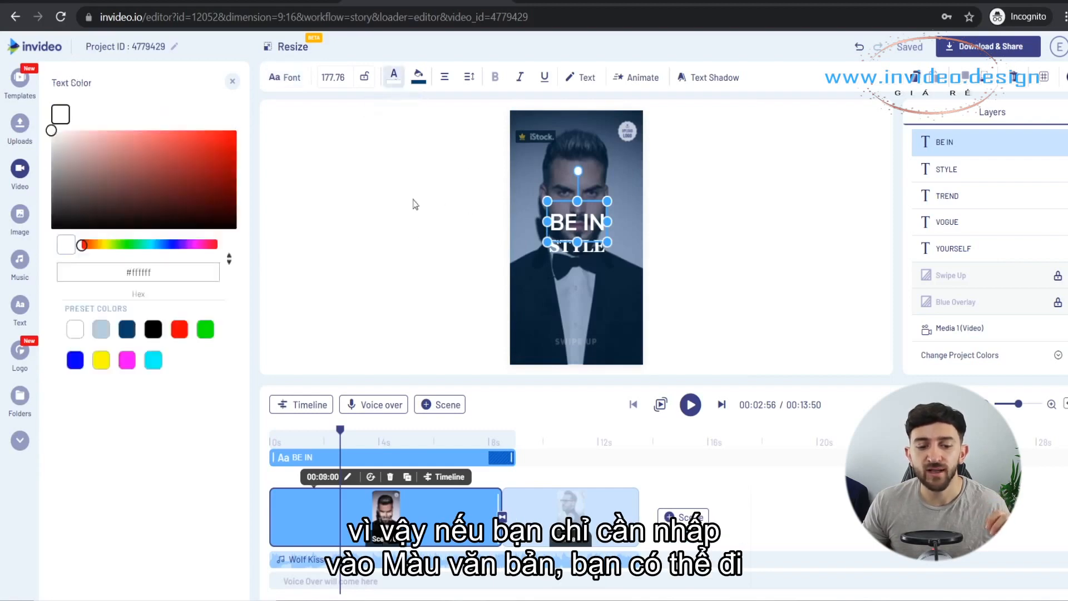
{"action": "left_click", "coordinate": [177, 331]}
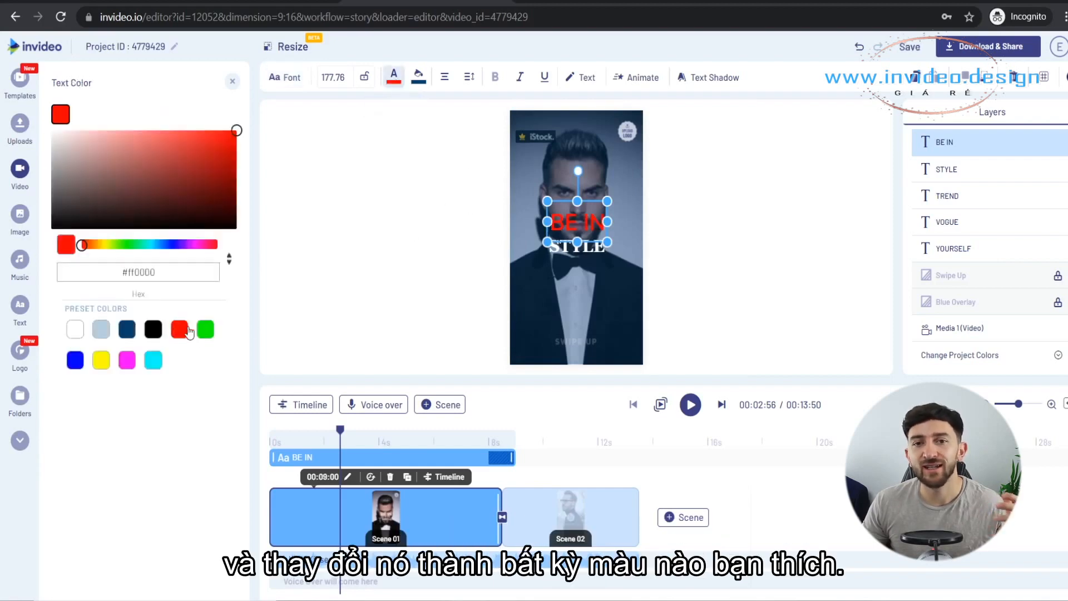
{"action": "left_click", "coordinate": [75, 329]}
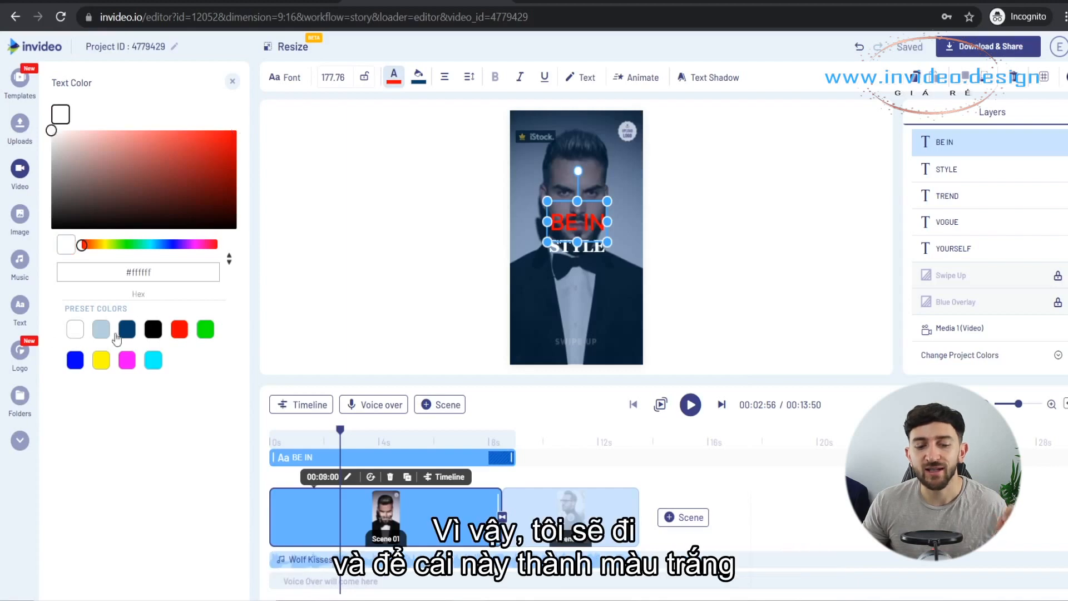
{"action": "left_click", "coordinate": [349, 262]}
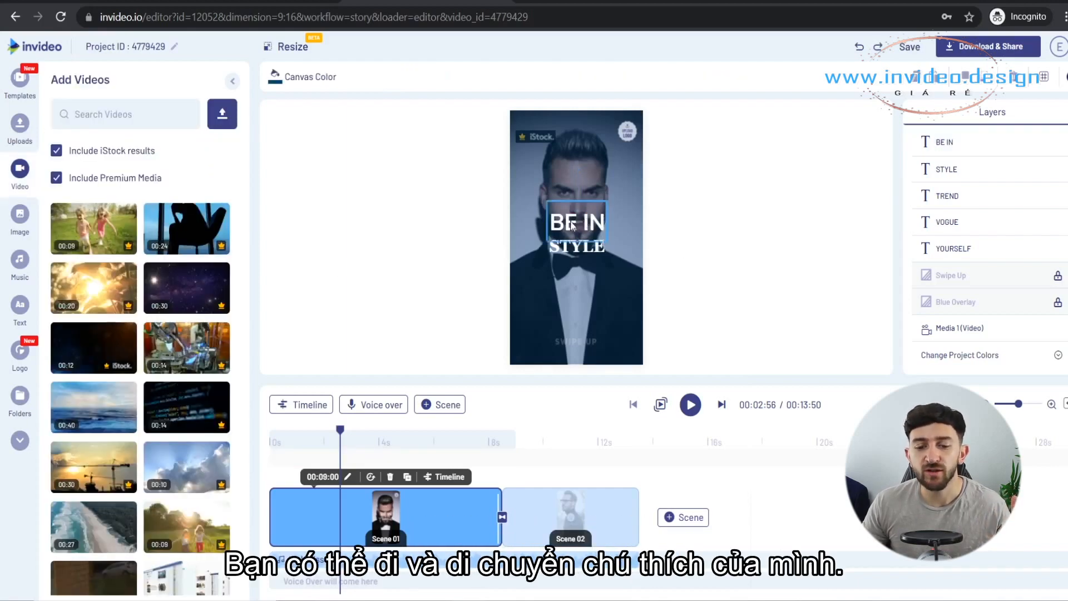
Step: Move the BE IN and STYLE captions below the man's face and reword them as BE ON and POINT
{"action": "left_click_drag", "start_coordinate": [573, 226], "coordinate": [581, 309]}
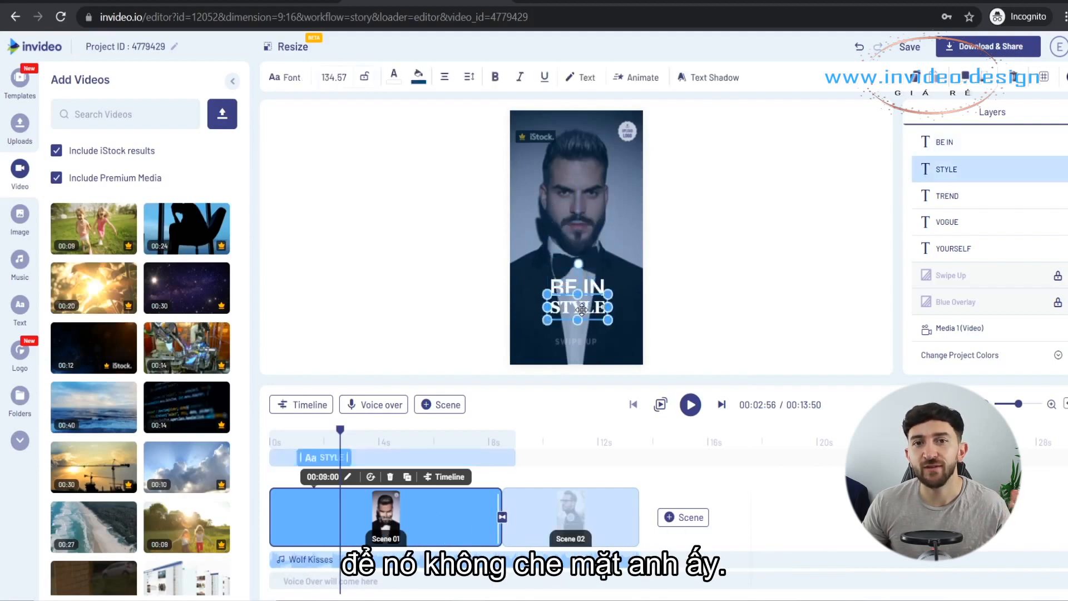
{"action": "left_click", "coordinate": [584, 278]}
{"action": "double_click", "coordinate": [590, 280]}
{"action": "left_click", "coordinate": [592, 282]}
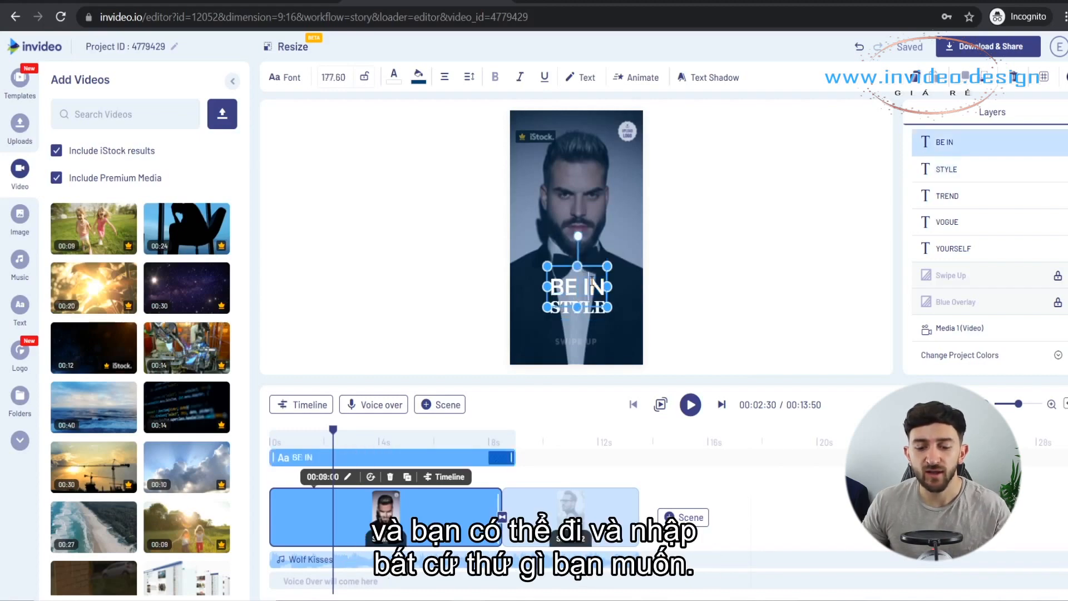
{"action": "key", "text": "BackSpace"}
{"action": "type", "text": "O"}
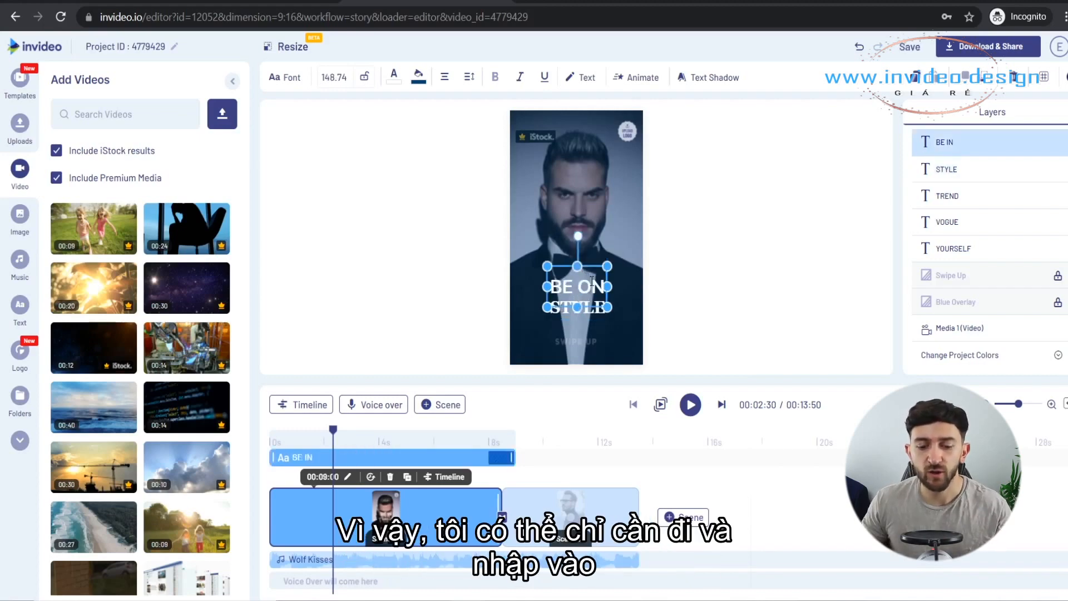
{"action": "left_click", "coordinate": [580, 309]}
{"action": "left_click", "coordinate": [332, 436]}
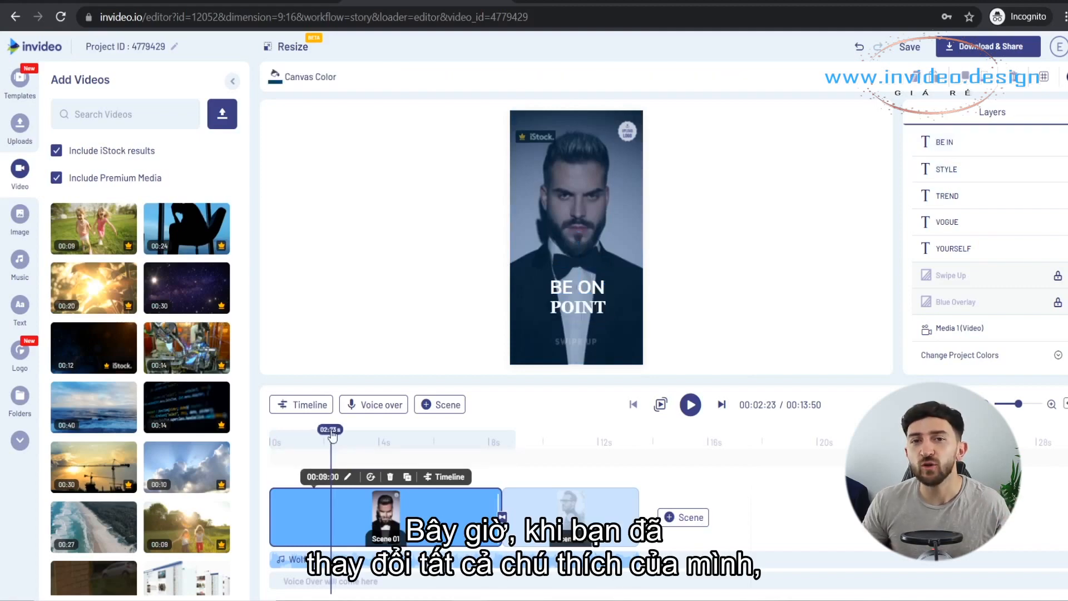
Step: Fill the second scene's logo placeholder with the Finley Brice logo, enlarge it and move it above the web address
{"action": "left_click_drag", "start_coordinate": [332, 435], "coordinate": [538, 445]}
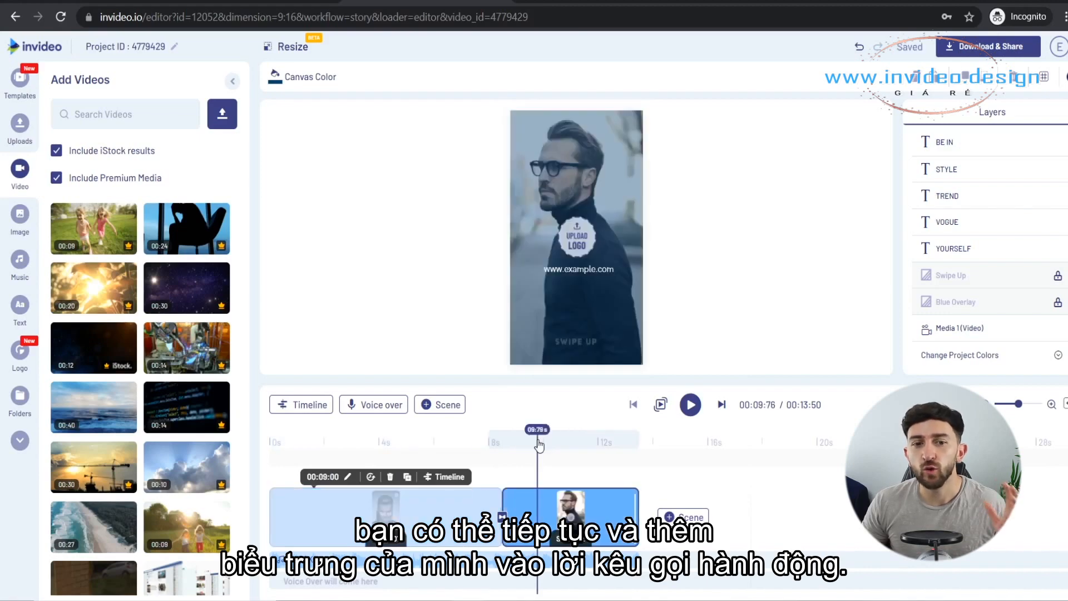
{"action": "left_click", "coordinate": [21, 361]}
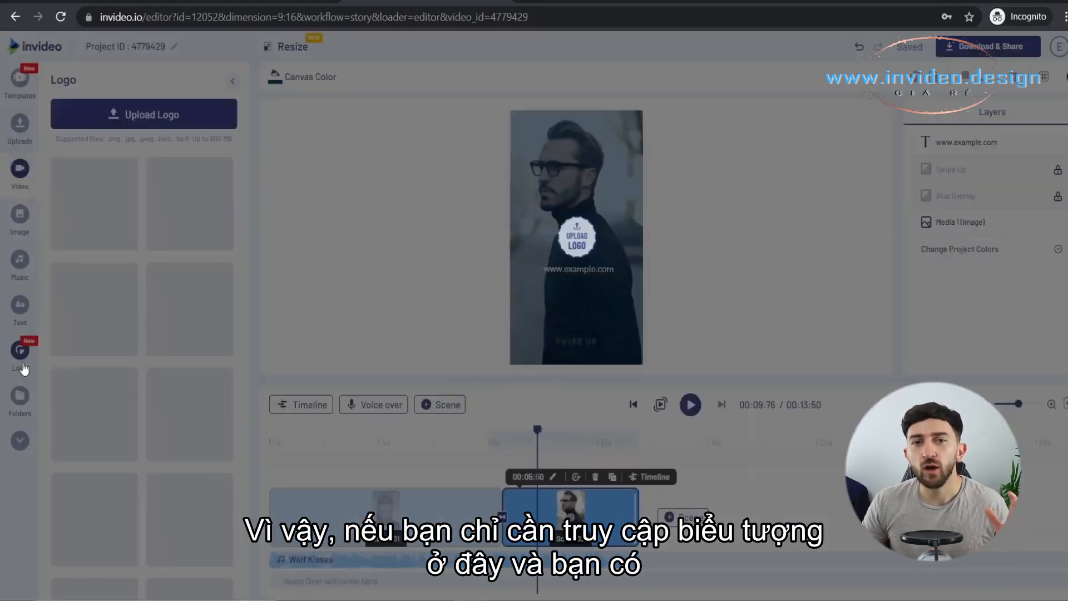
{"action": "left_click", "coordinate": [431, 507]}
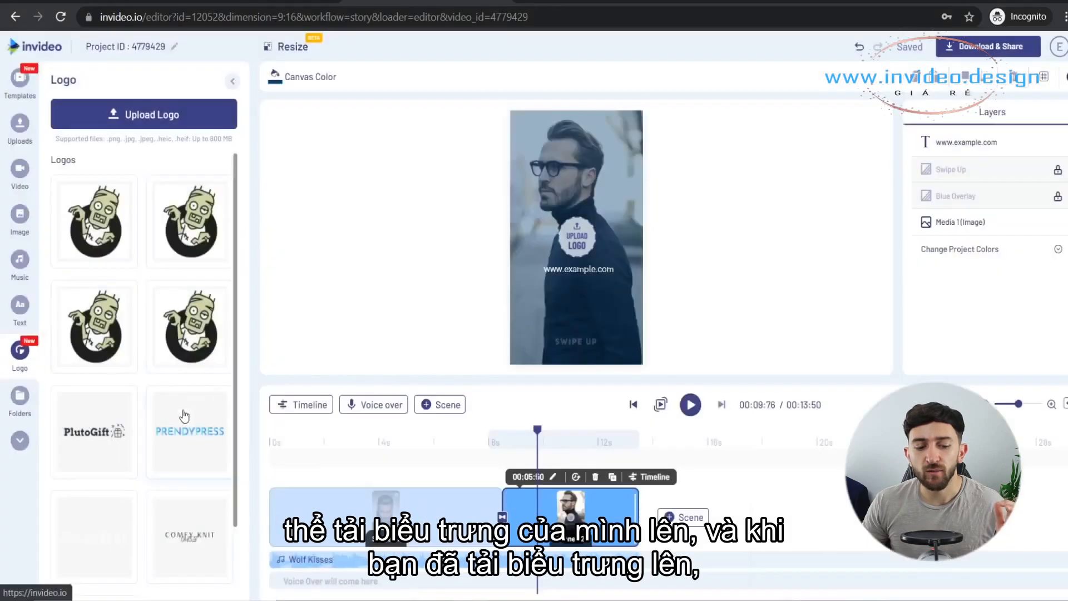
{"action": "scroll", "coordinate": [184, 415], "scroll_direction": "down", "scroll_amount": 1}
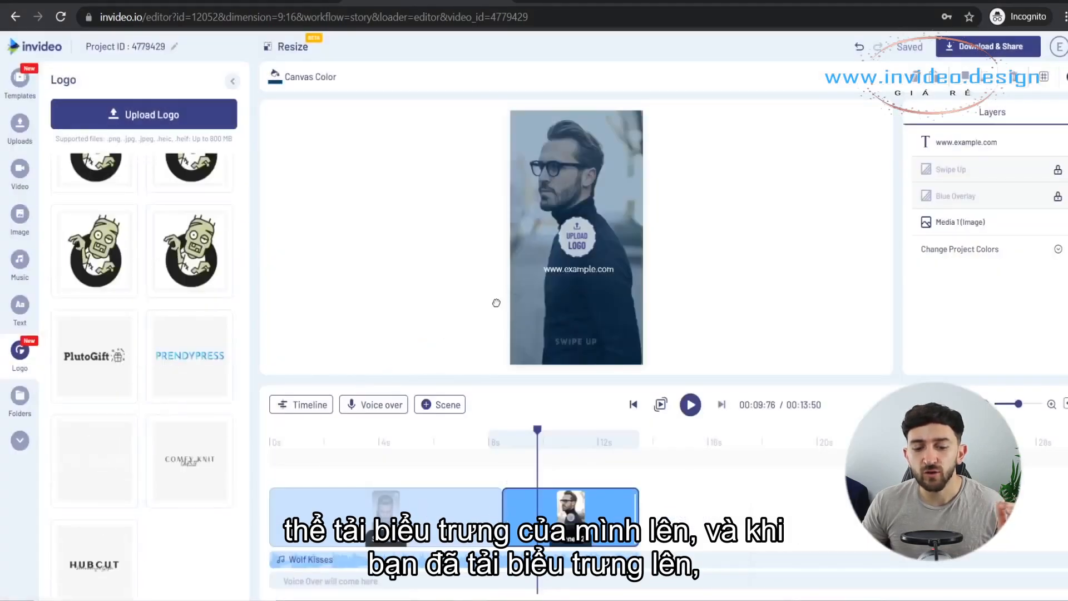
{"action": "left_click", "coordinate": [585, 246]}
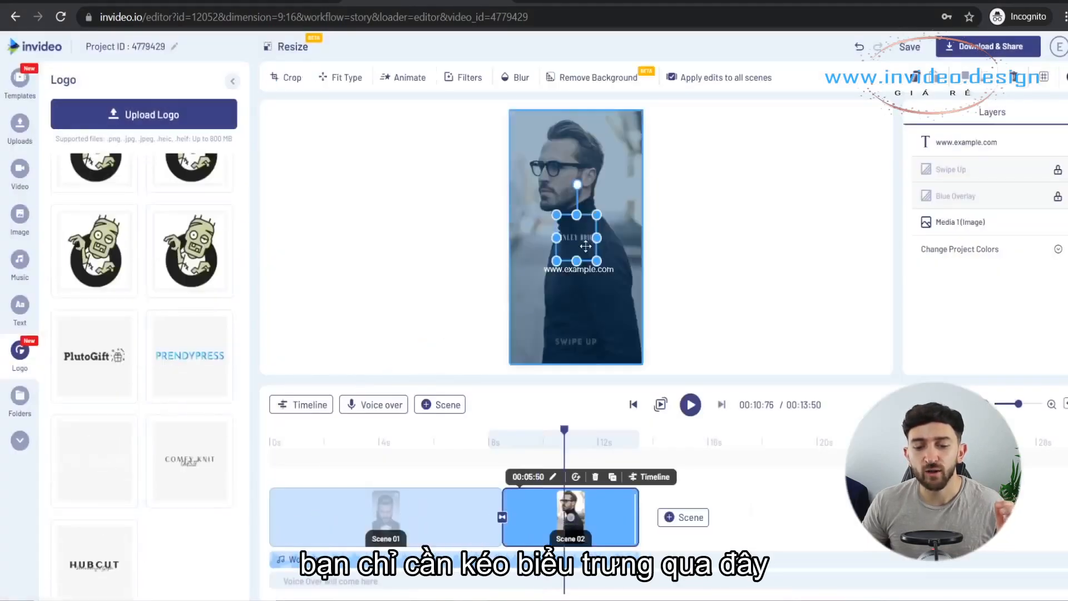
{"action": "left_click_drag", "start_coordinate": [556, 215], "coordinate": [491, 140]}
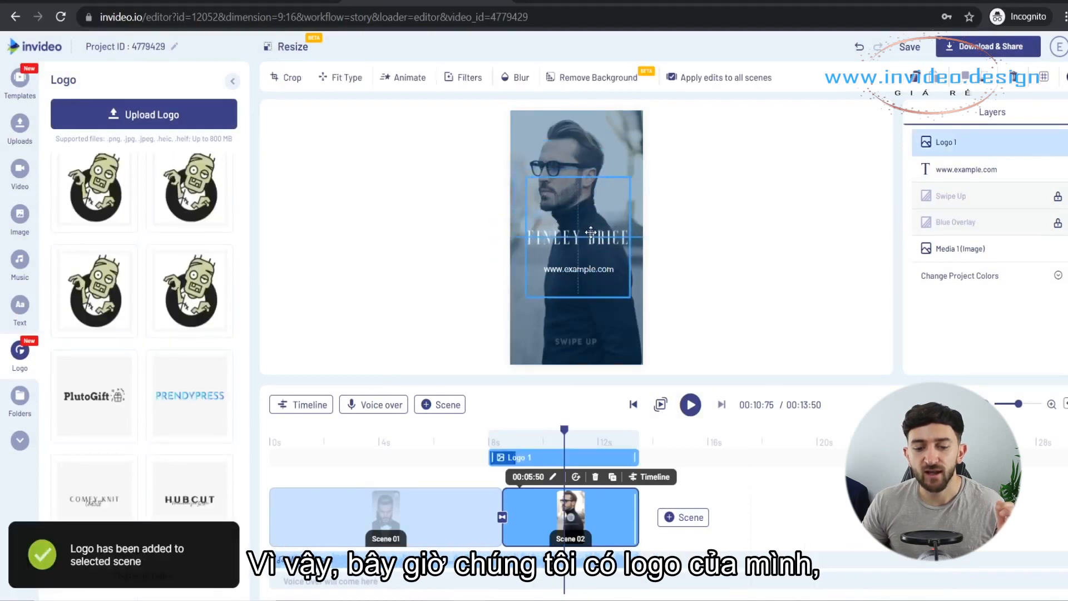
{"action": "left_click", "coordinate": [591, 231]}
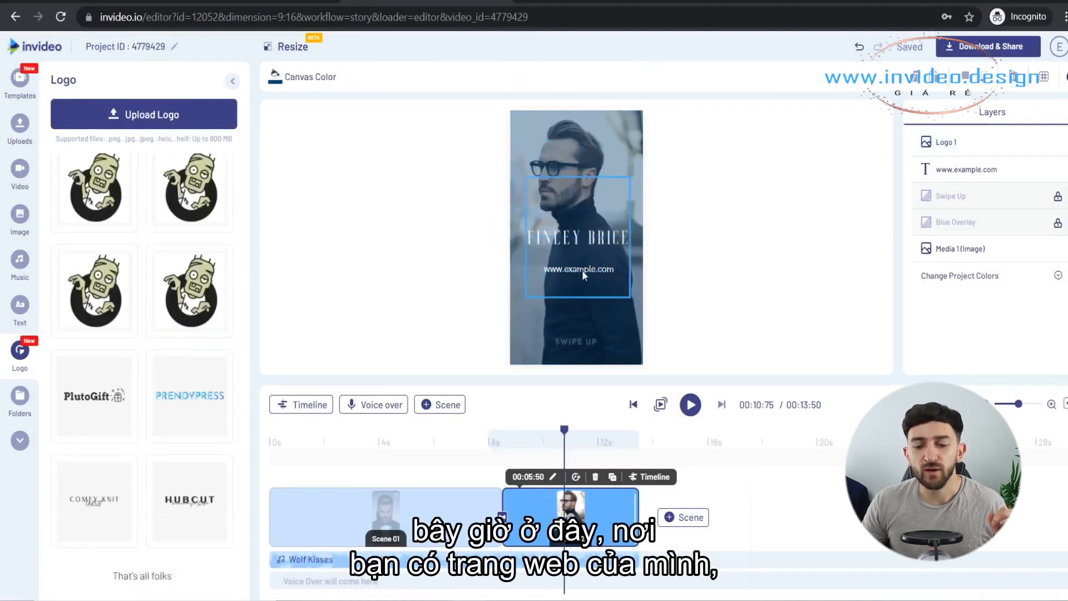
{"action": "left_click_drag", "start_coordinate": [582, 270], "coordinate": [591, 206]}
{"action": "left_click", "coordinate": [579, 269]}
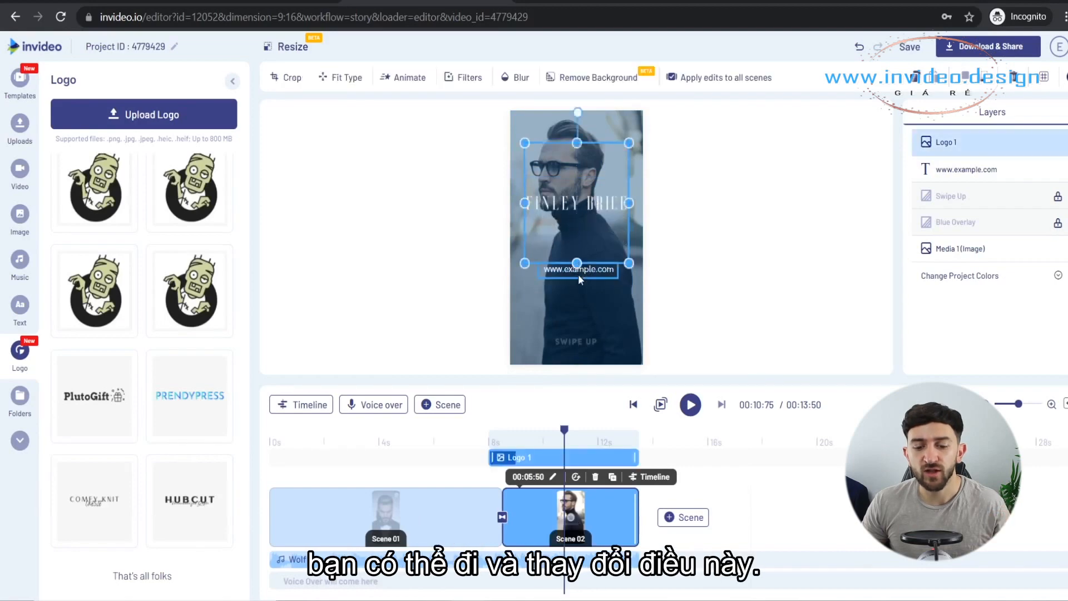
{"action": "double_click", "coordinate": [580, 270]}
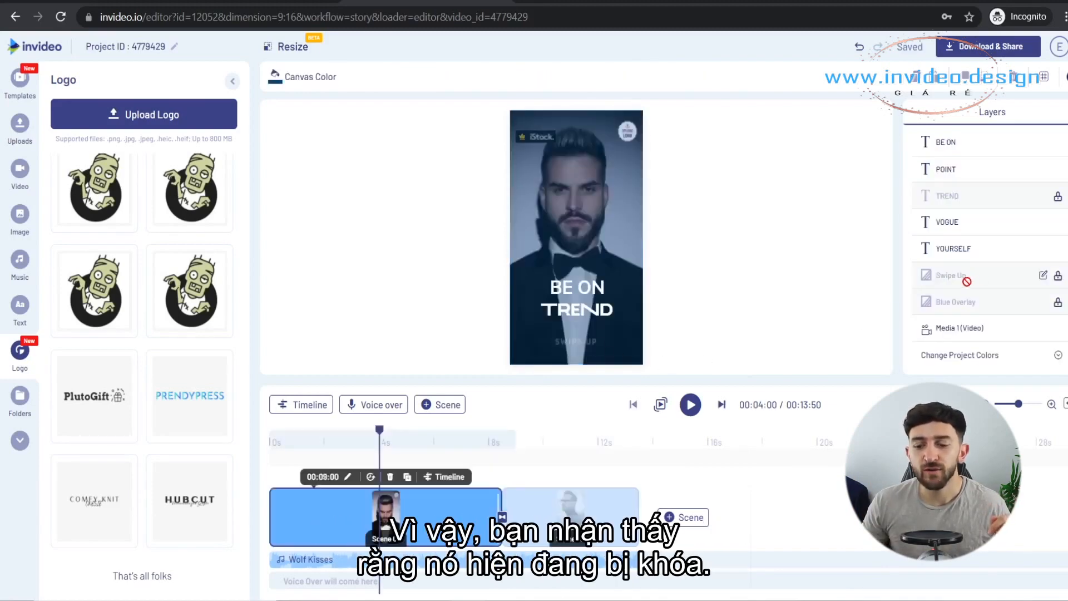
Step: Unlock the first scene's Swipe Up layer and search the stickers for "swipe up"
{"action": "left_click", "coordinate": [1057, 278]}
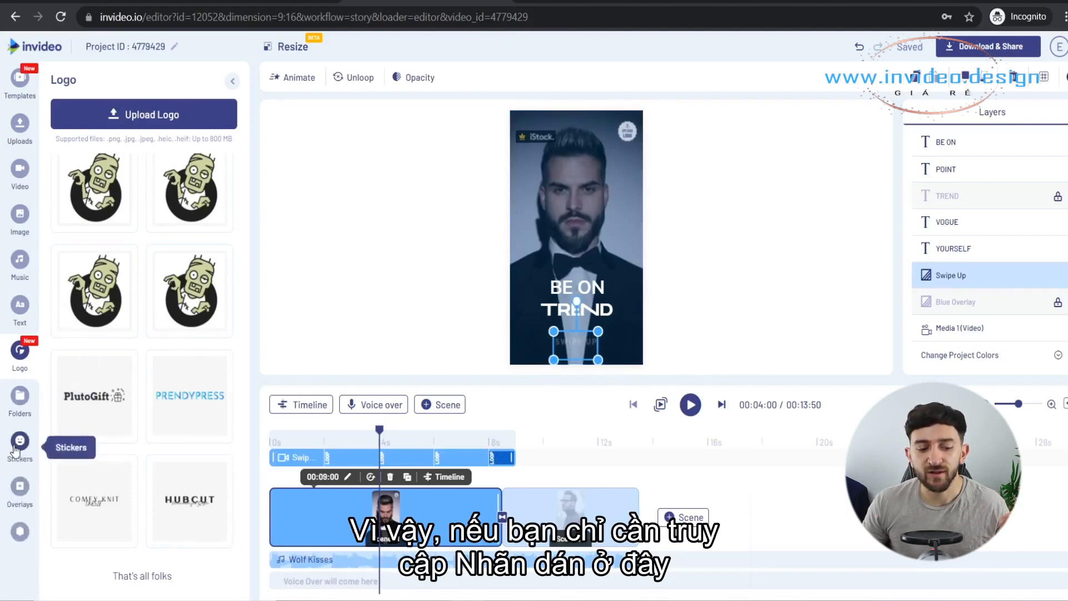
{"action": "left_click", "coordinate": [21, 445]}
{"action": "left_click", "coordinate": [108, 118]}
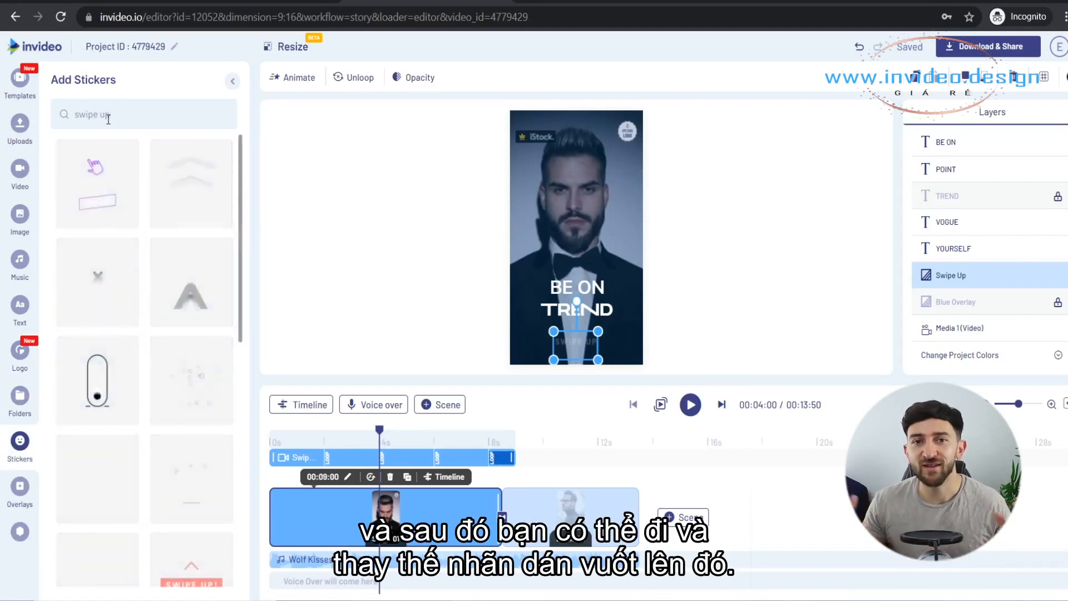
{"action": "left_click", "coordinate": [352, 283]}
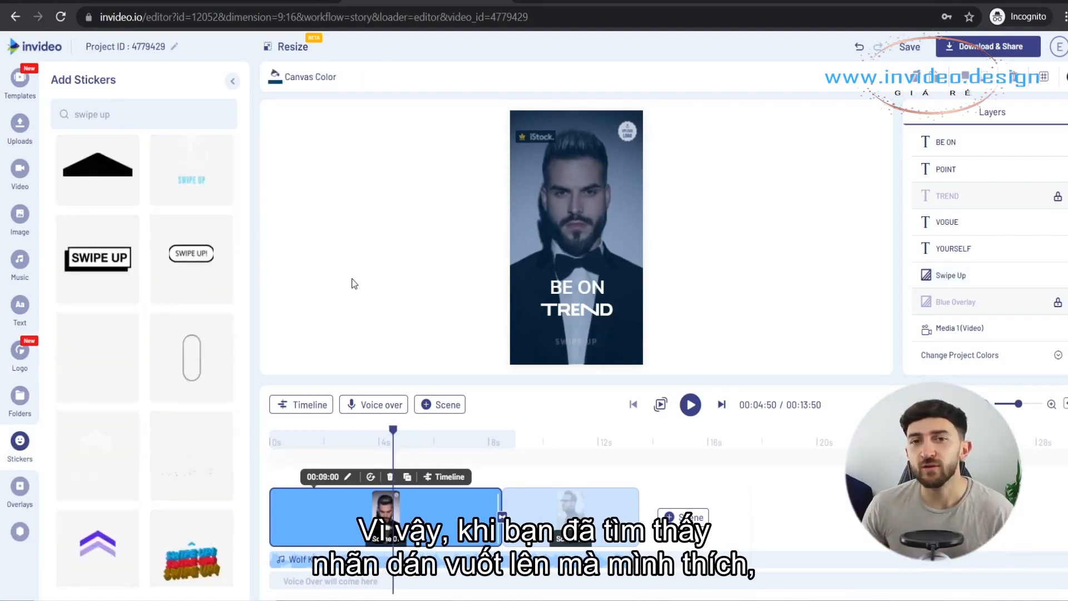
Step: Add the boxed black-and-white SWIPE UP sticker to the first scene, enlarge it and place it below the captions
{"action": "left_click_drag", "start_coordinate": [99, 258], "coordinate": [592, 336]}
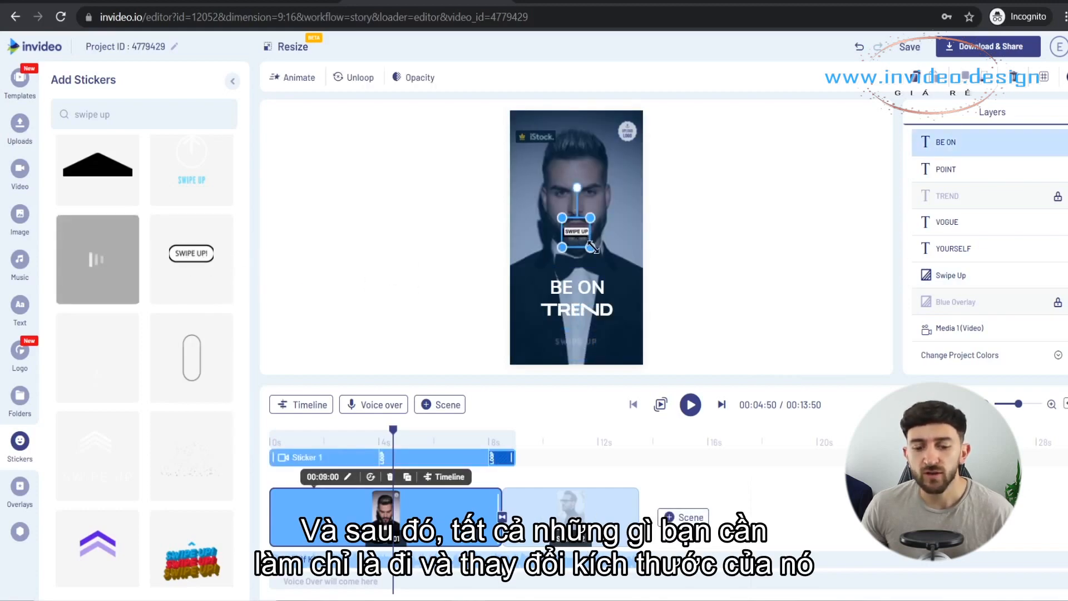
{"action": "left_click_drag", "start_coordinate": [591, 248], "coordinate": [571, 334]}
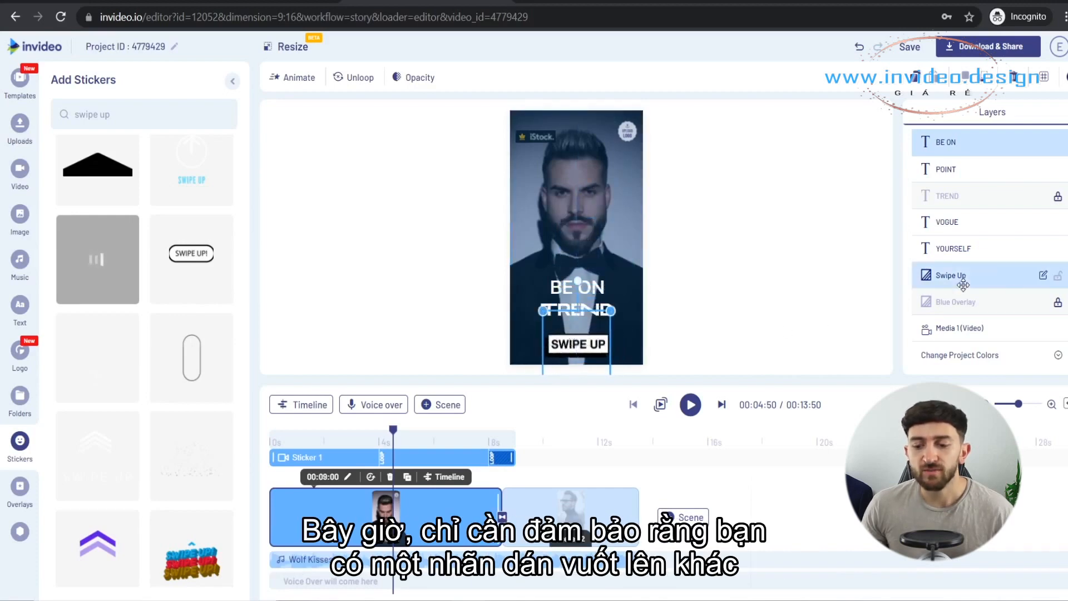
Step: Delete the original Swipe Up layer from the first scene, keeping the new sticker
{"action": "left_click", "coordinate": [985, 275]}
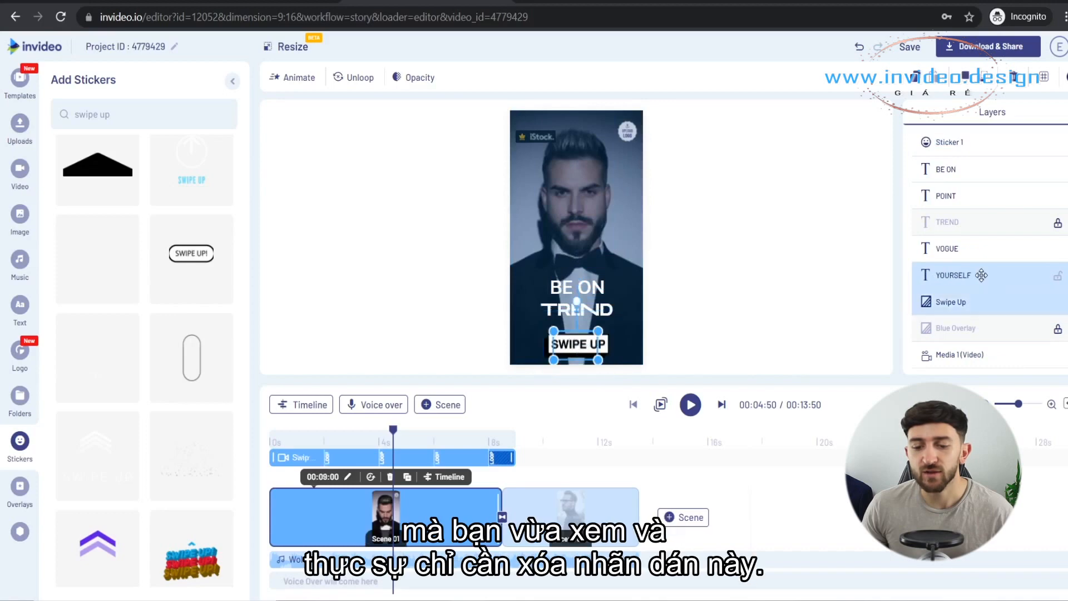
{"action": "key", "text": "Delete"}
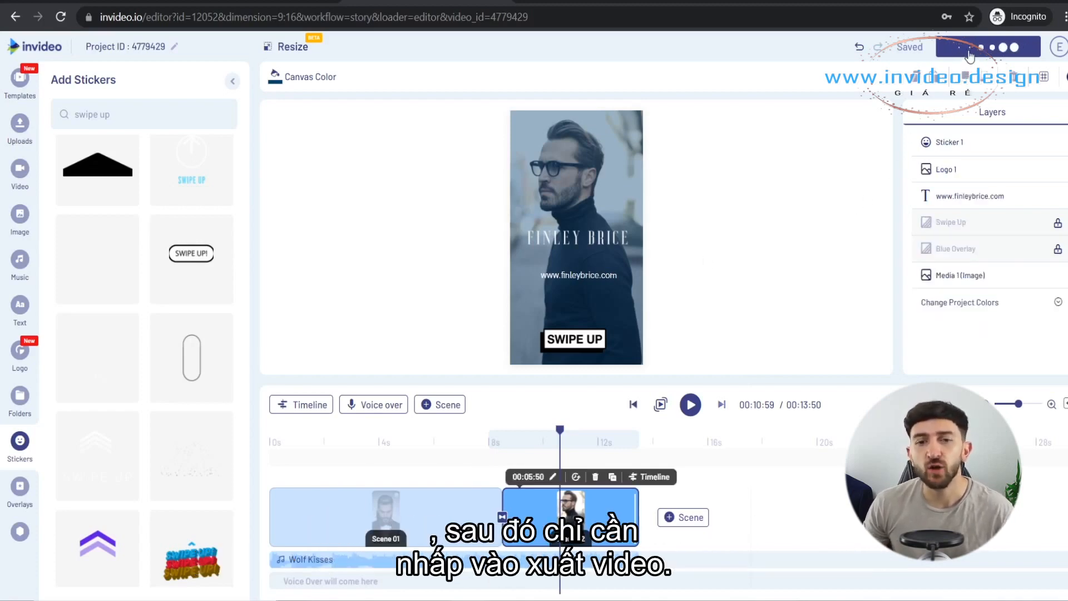
Step: Export the finished video and download it as a 1080p vertical (9:16) file
{"action": "left_click", "coordinate": [974, 204]}
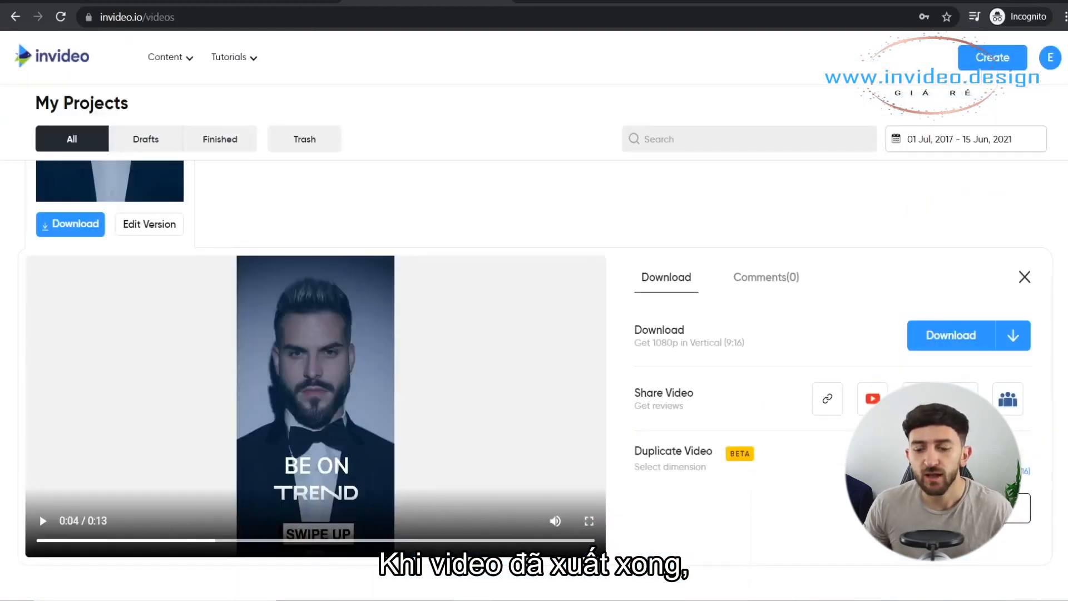
{"action": "left_click", "coordinate": [968, 350]}
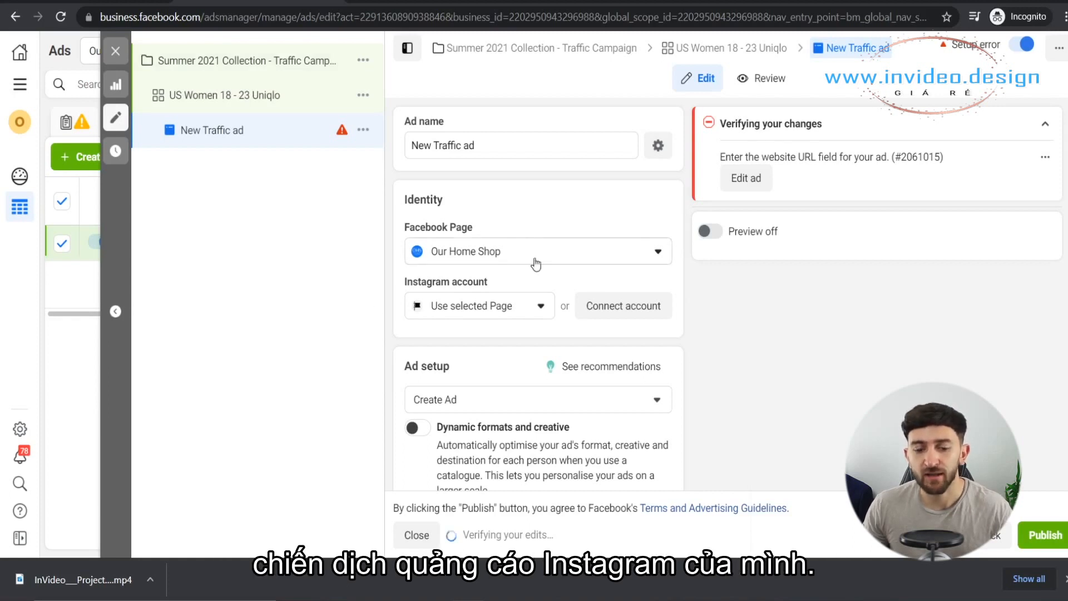
Step: In Ads Manager, connect the thewavedontstop Instagram account as the identity for the New Traffic ad
{"action": "left_click", "coordinate": [487, 305]}
{"action": "left_click", "coordinate": [501, 310]}
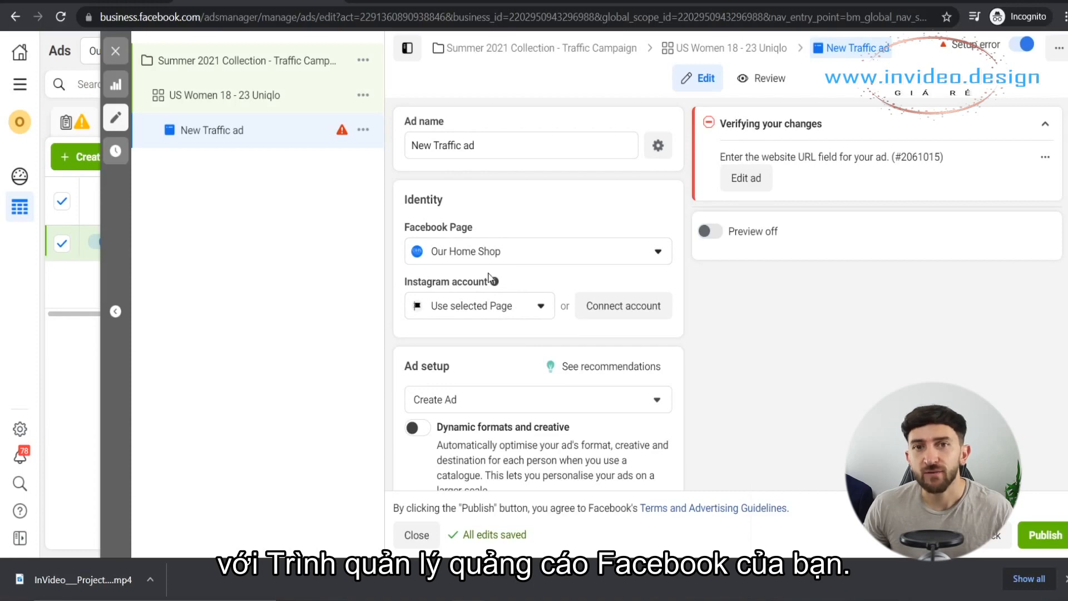
{"action": "left_click", "coordinate": [622, 309]}
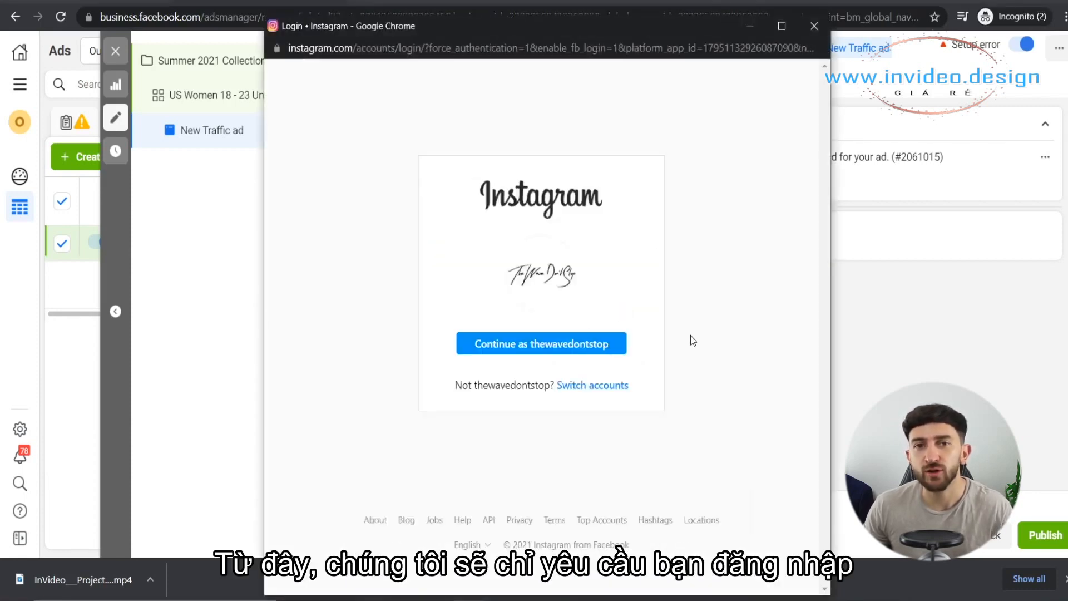
{"action": "left_click", "coordinate": [578, 346]}
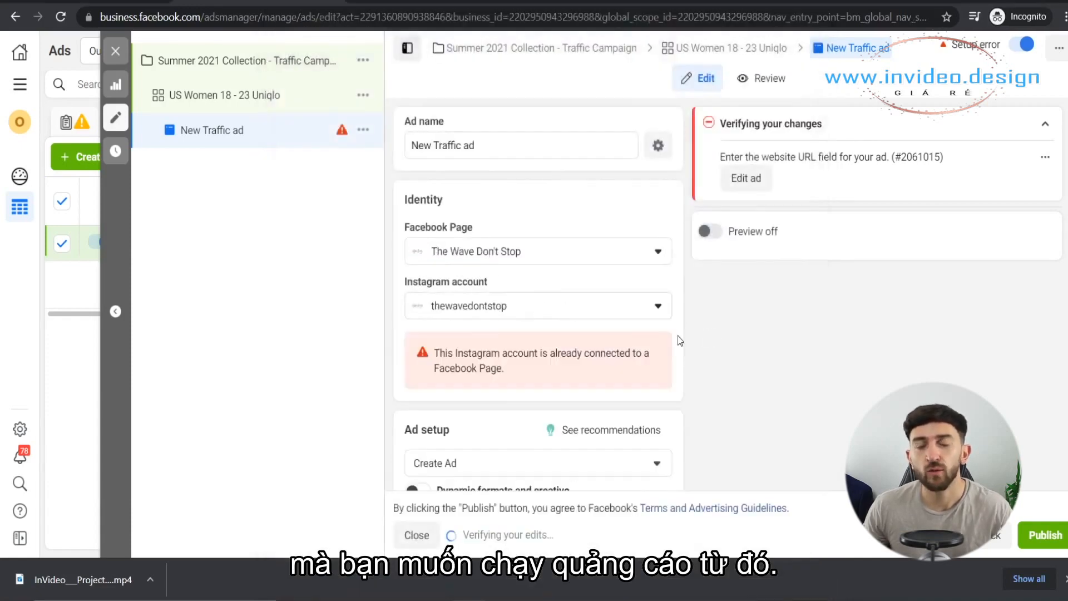
Step: Upload the downloaded InVideo project MP4 from the Downloads folder as the video for the single image or video ad
{"action": "scroll", "coordinate": [675, 329], "scroll_direction": "down", "scroll_amount": 5}
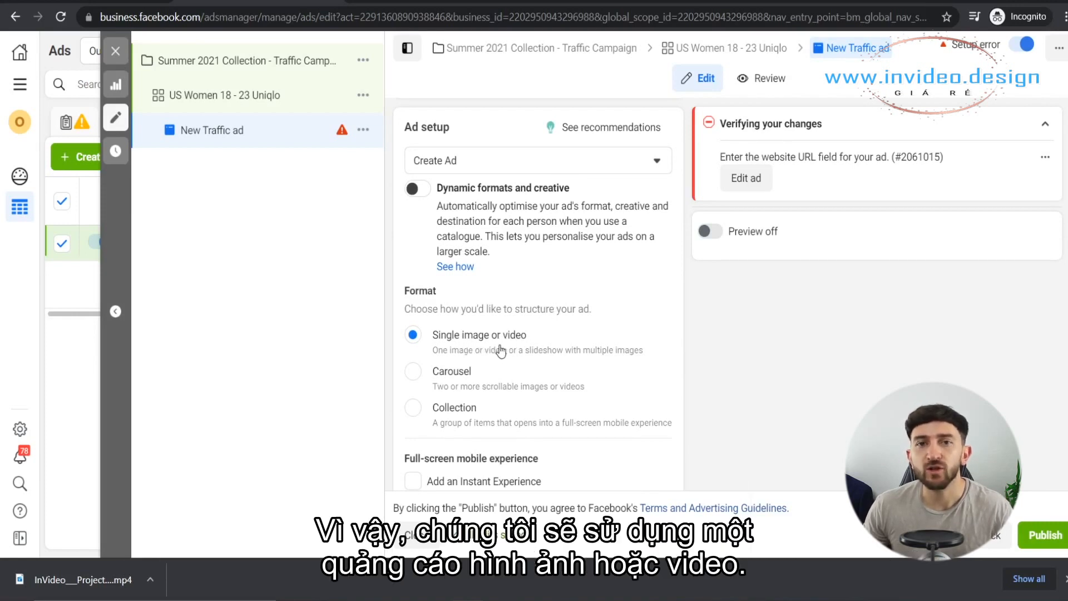
{"action": "scroll", "coordinate": [517, 306], "scroll_direction": "down", "scroll_amount": 5}
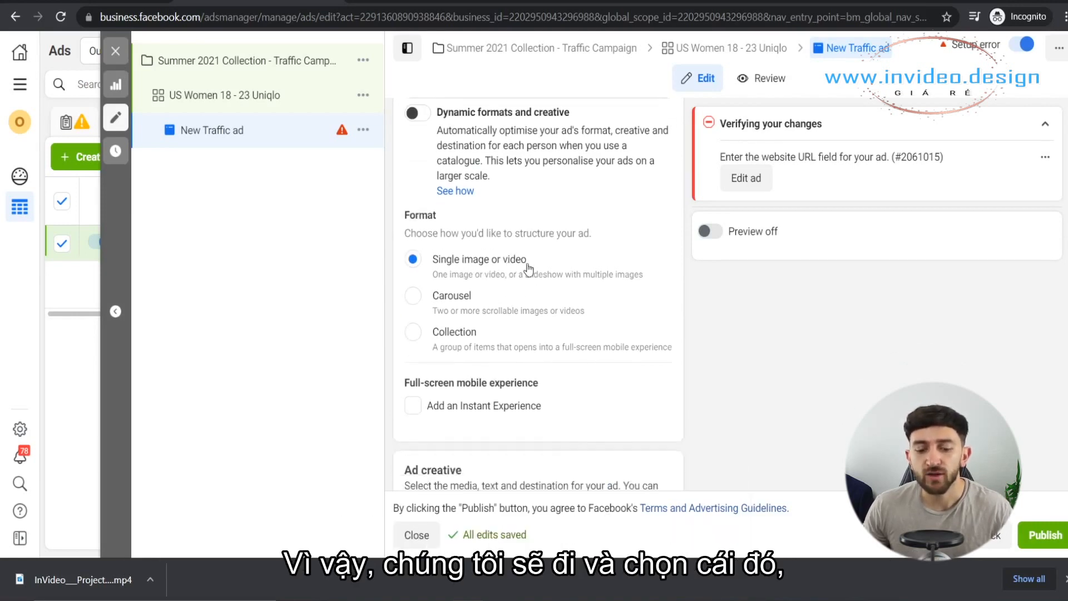
{"action": "scroll", "coordinate": [525, 278], "scroll_direction": "down", "scroll_amount": 1}
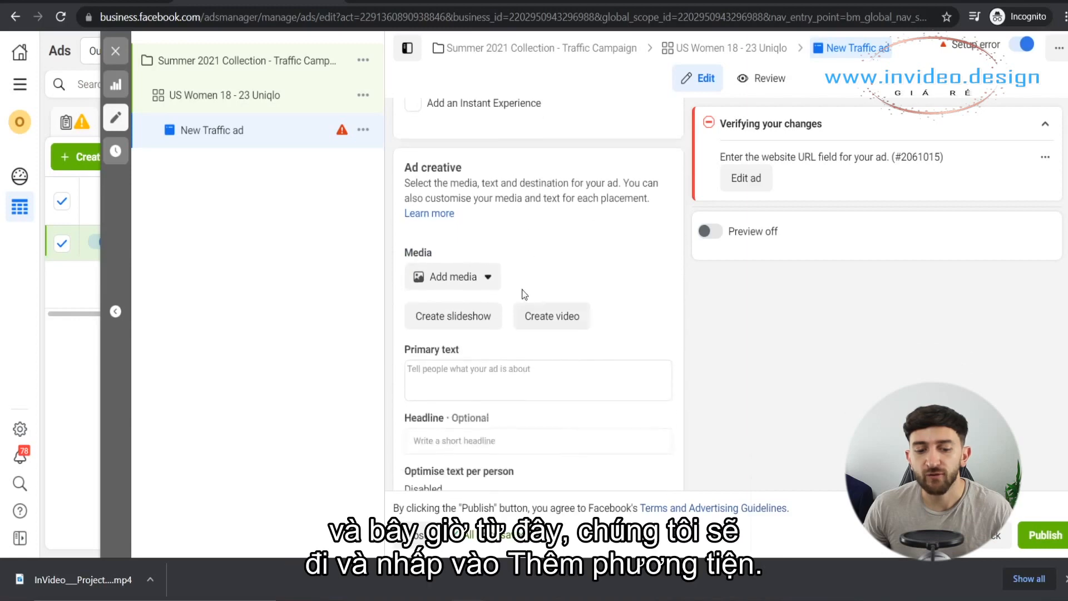
{"action": "left_click", "coordinate": [470, 283]}
{"action": "left_click", "coordinate": [466, 341]}
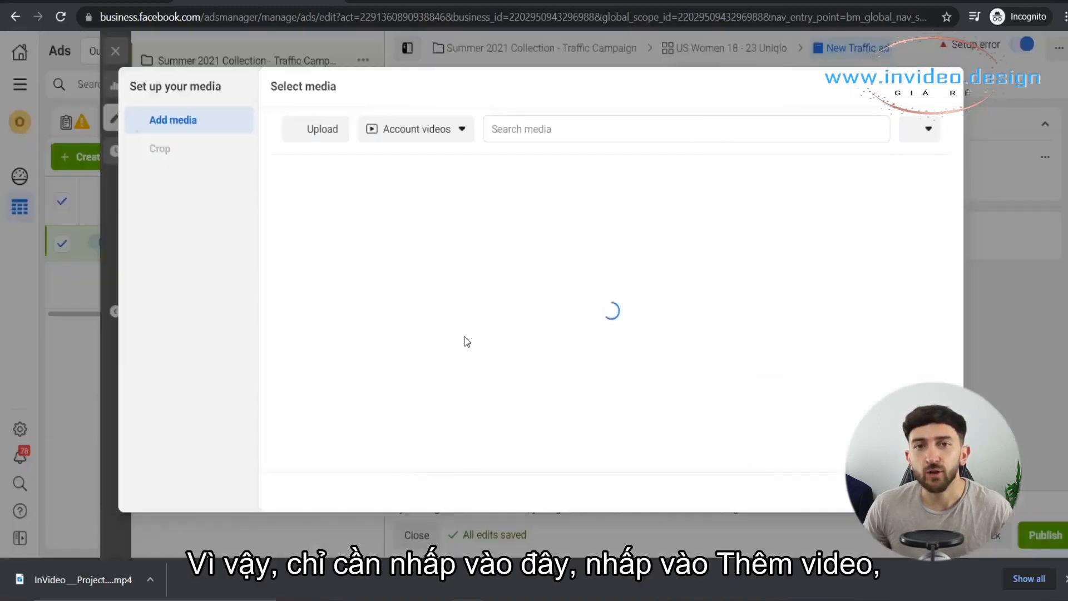
{"action": "left_click", "coordinate": [310, 131]}
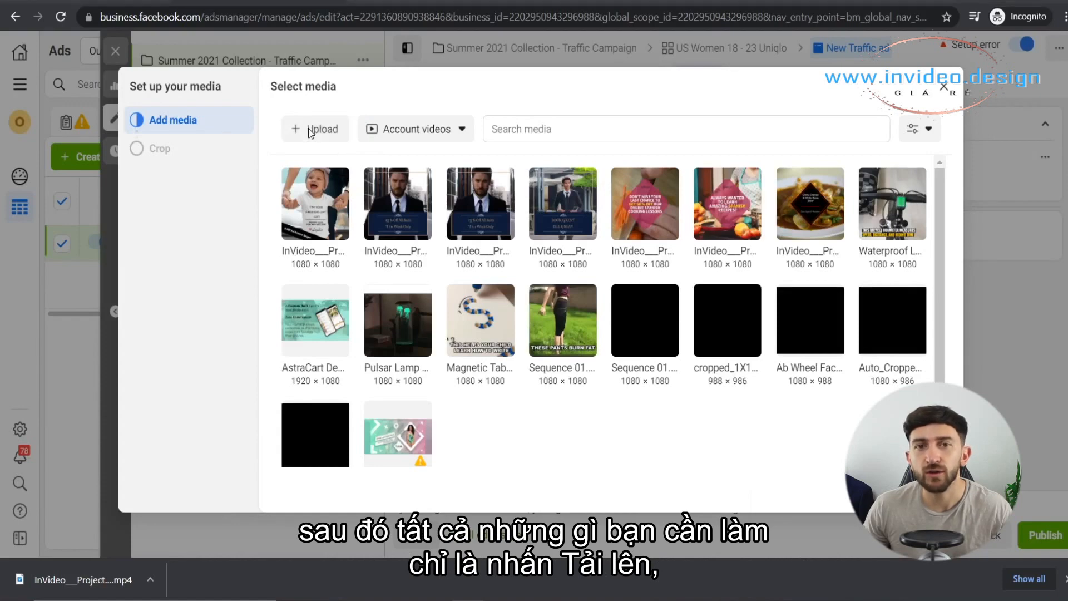
{"action": "left_click", "coordinate": [514, 255]}
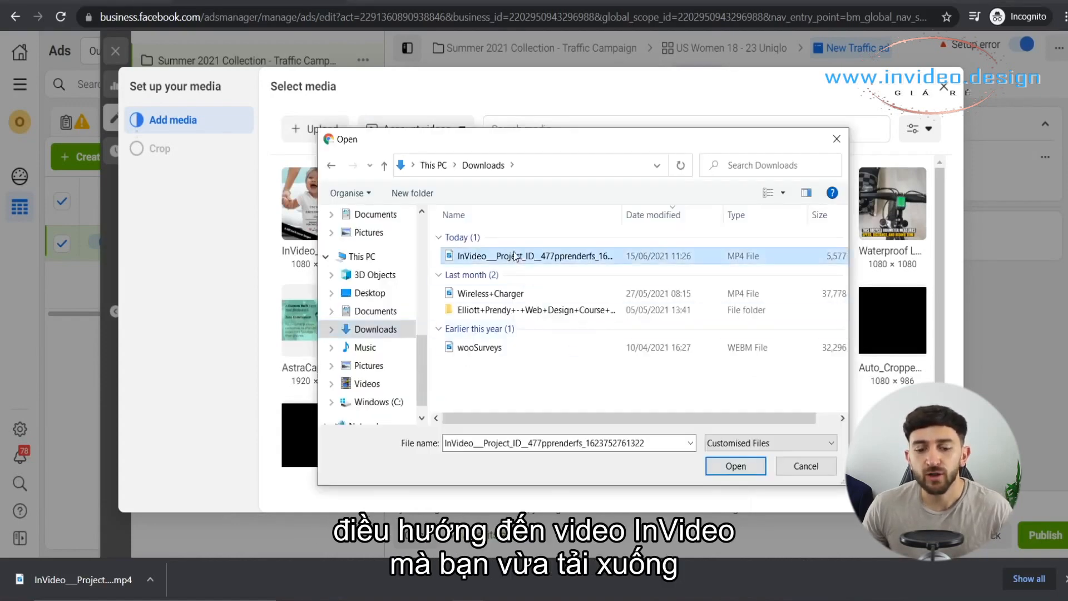
{"action": "left_click", "coordinate": [733, 470]}
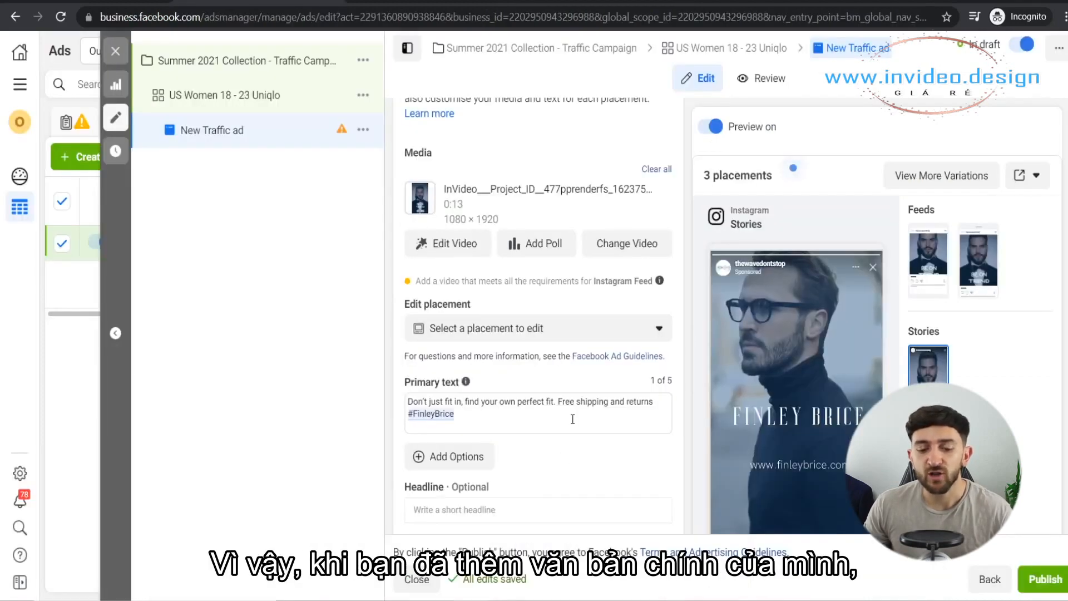
Step: Set the ad's call to action to Shop Now and check the ad in the Instagram Stories preview
{"action": "scroll", "coordinate": [581, 389], "scroll_direction": "down", "scroll_amount": 4}
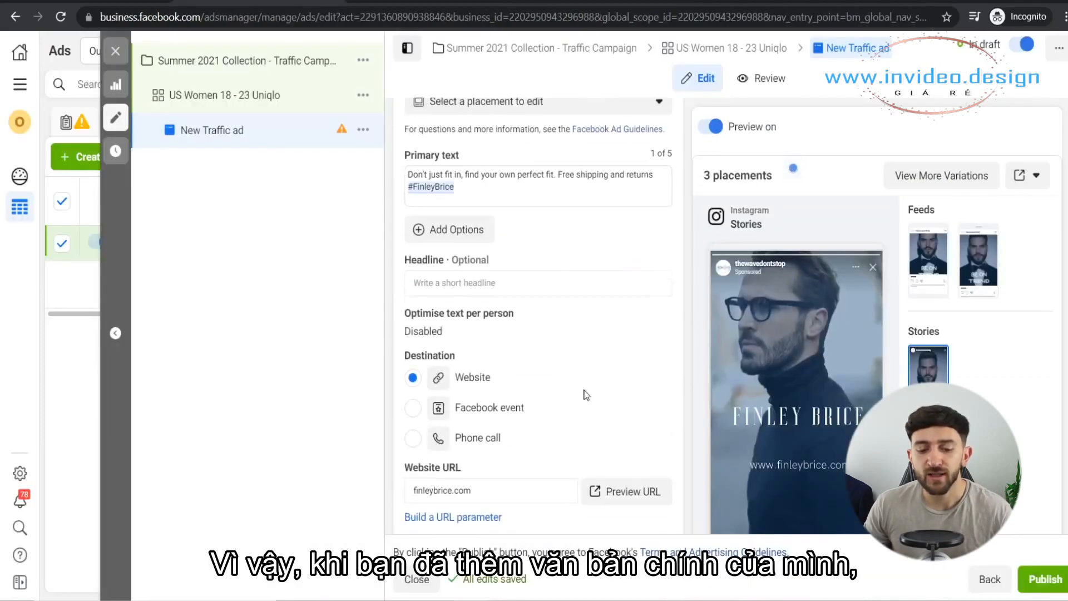
{"action": "scroll", "coordinate": [586, 394], "scroll_direction": "down", "scroll_amount": 1}
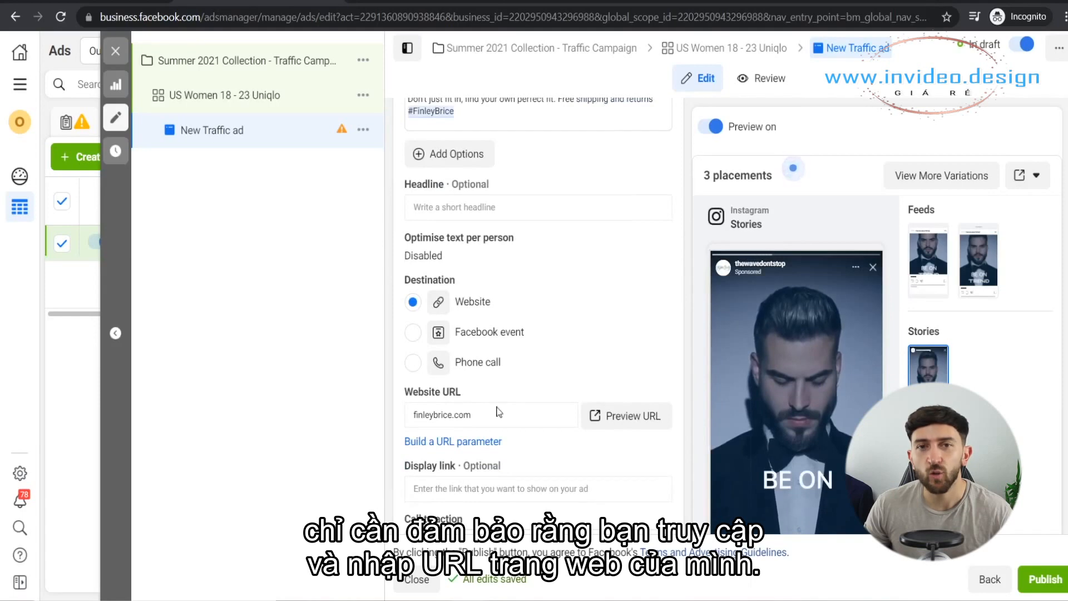
{"action": "scroll", "coordinate": [979, 344], "scroll_direction": "down", "scroll_amount": 2}
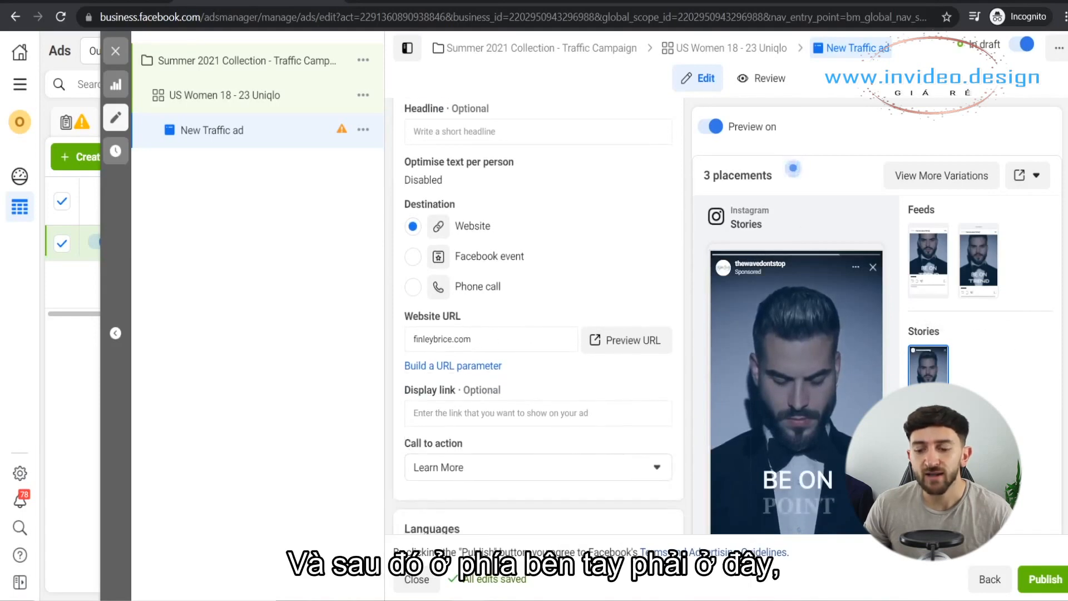
{"action": "scroll", "coordinate": [918, 361], "scroll_direction": "down", "scroll_amount": 1}
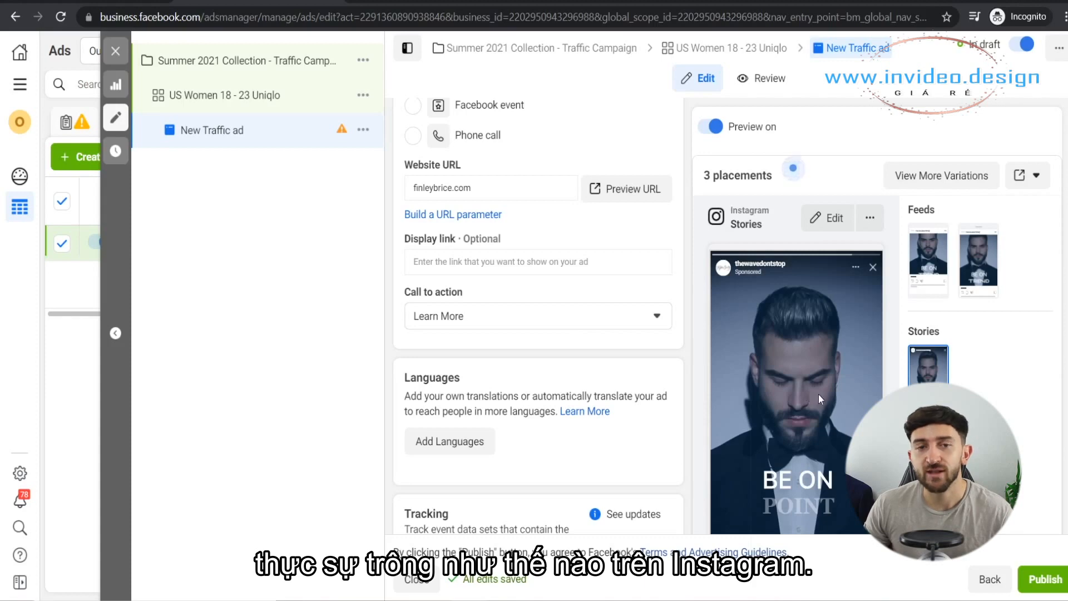
{"action": "scroll", "coordinate": [688, 322], "scroll_direction": "up", "scroll_amount": 2}
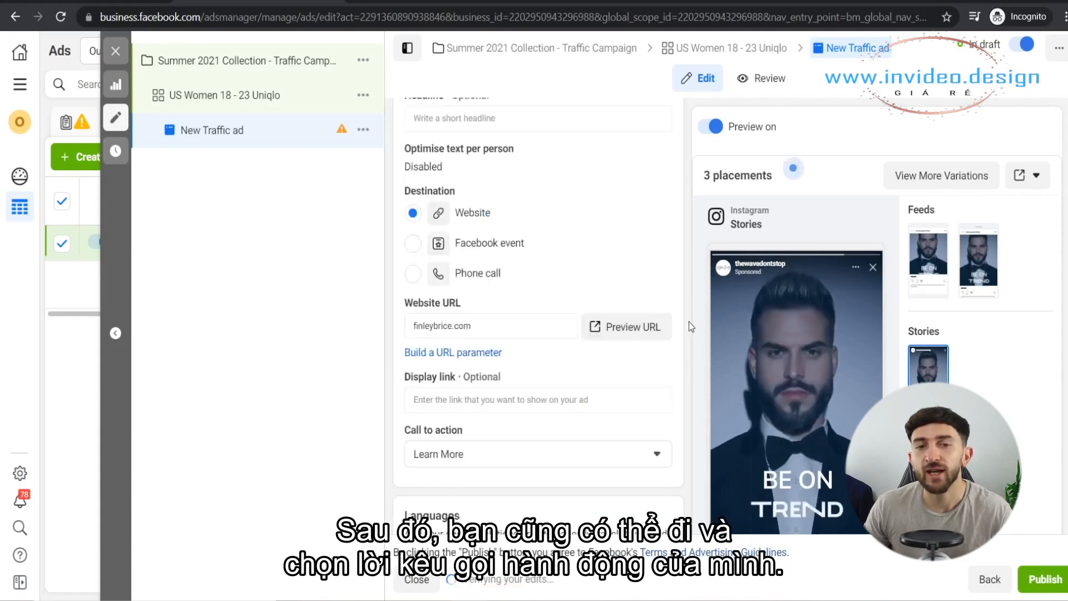
{"action": "left_click", "coordinate": [552, 442]}
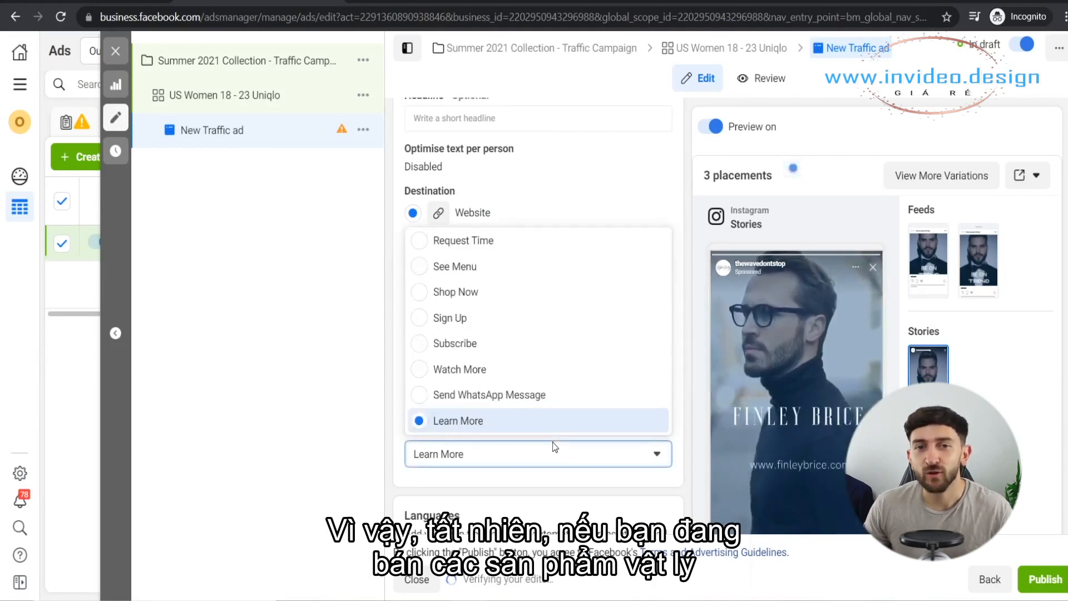
{"action": "left_click", "coordinate": [508, 296]}
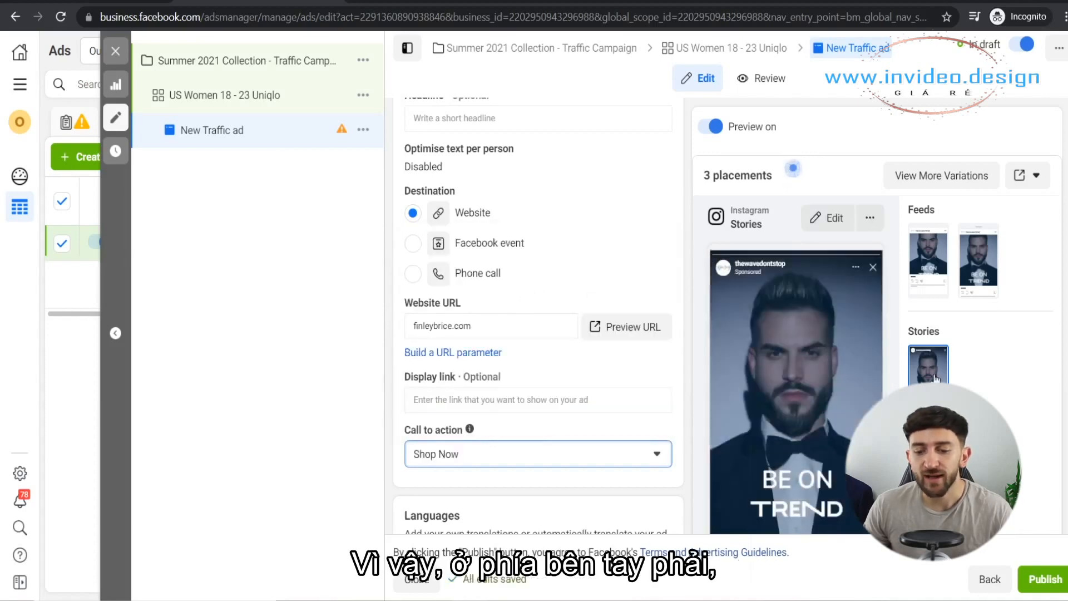
{"action": "scroll", "coordinate": [1016, 383], "scroll_direction": "down", "scroll_amount": 1}
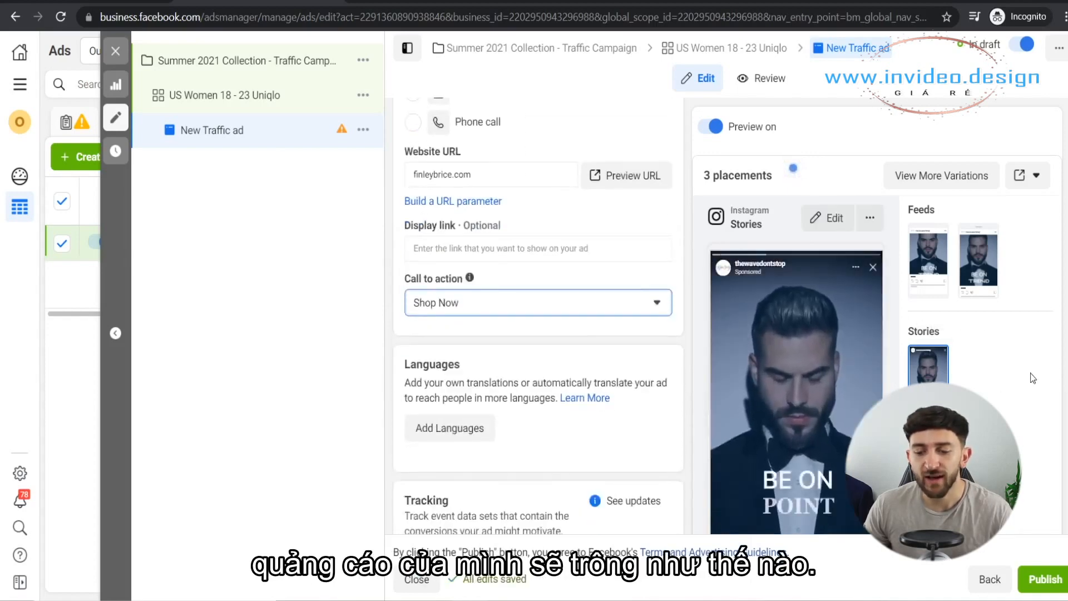
{"action": "scroll", "coordinate": [1030, 373], "scroll_direction": "down", "scroll_amount": 4}
{"action": "scroll", "coordinate": [1030, 373], "scroll_direction": "down", "scroll_amount": 2}
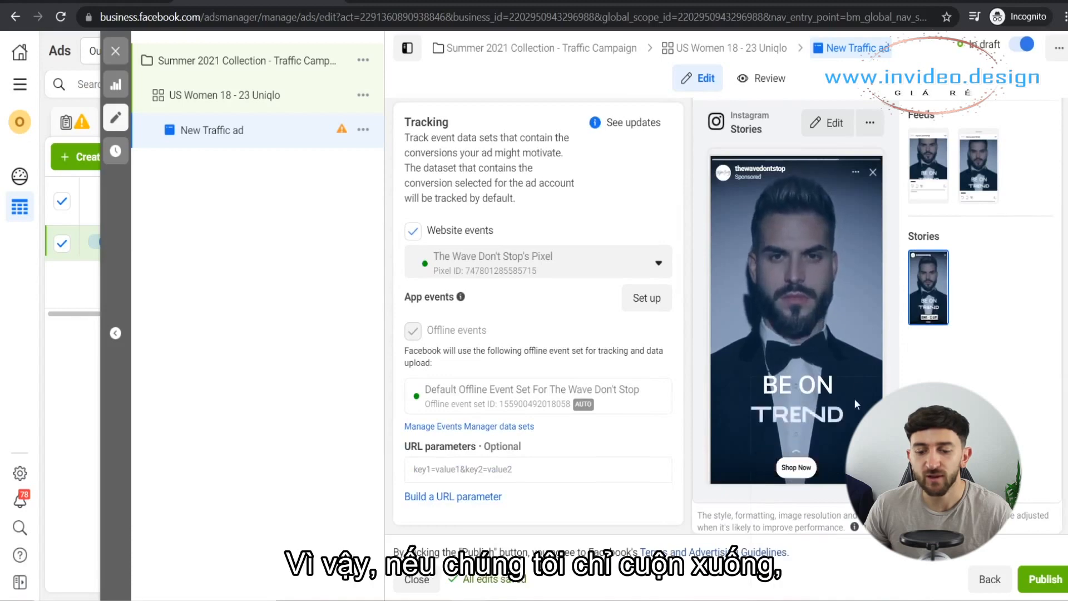